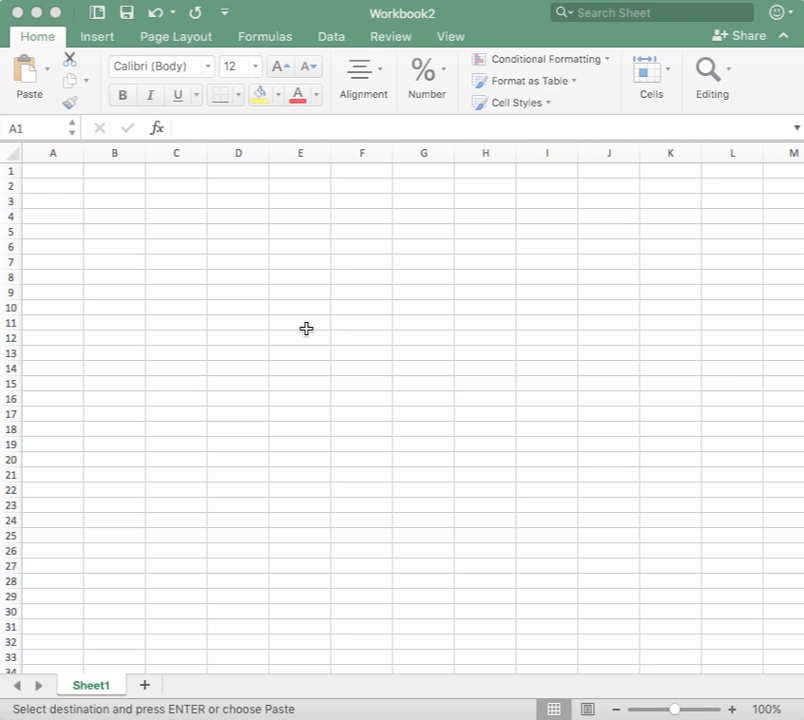
Paste the copied 19 values, from 51.03 to 59.21, into A2:A20 and enter the header "data" in A1
{"action": "left_click", "coordinate": [40, 166]}
{"action": "left_click", "coordinate": [55, 190]}
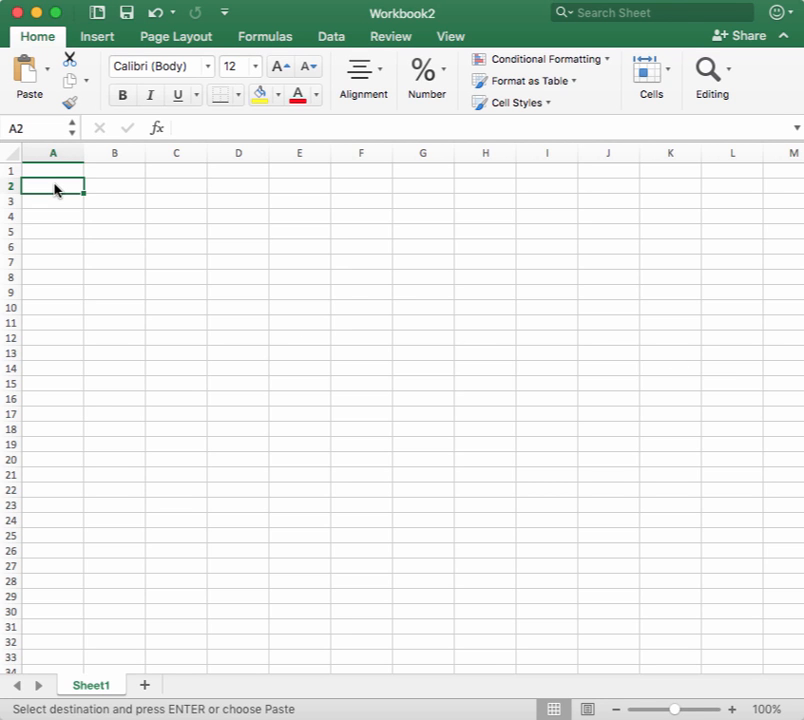
{"action": "type", "text": "51.03 54.94 55.23 55.6 56.06 56.2 56.21 56.22 56.31 56.36 56.37 56.63 56.76 56.9 57.13 57.42 57.47 58.12 59.21"}
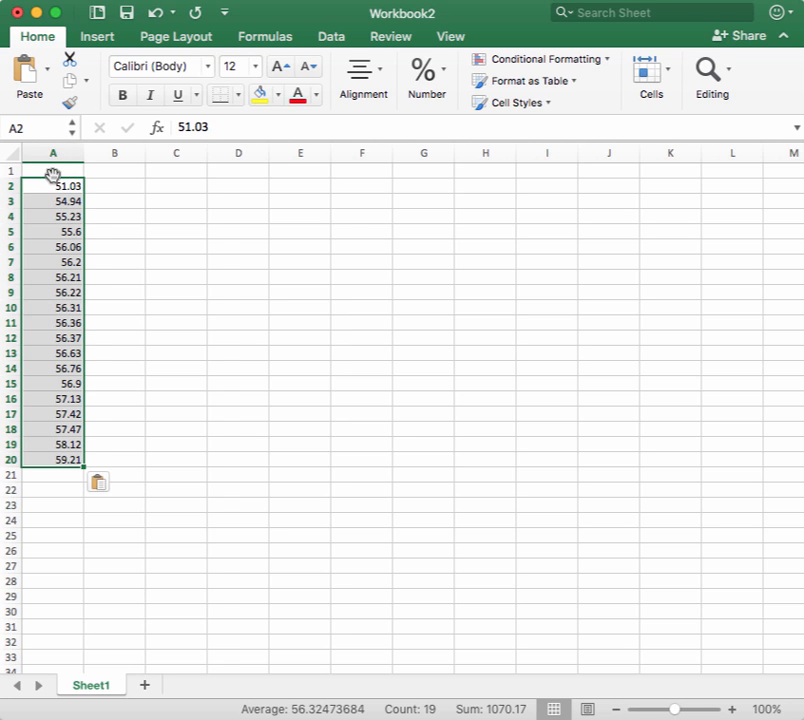
{"action": "left_click", "coordinate": [49, 170]}
{"action": "type", "text": "data"}
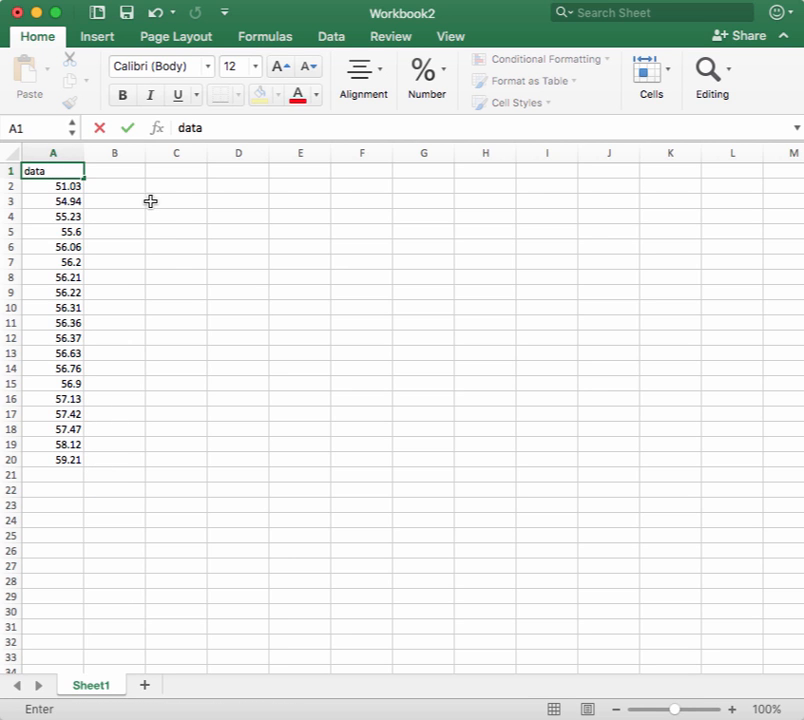
Calculate the mean of the data in A22 with =AVERAGE(A2:A20) and label it "m" in B22
{"action": "left_click", "coordinate": [69, 492]}
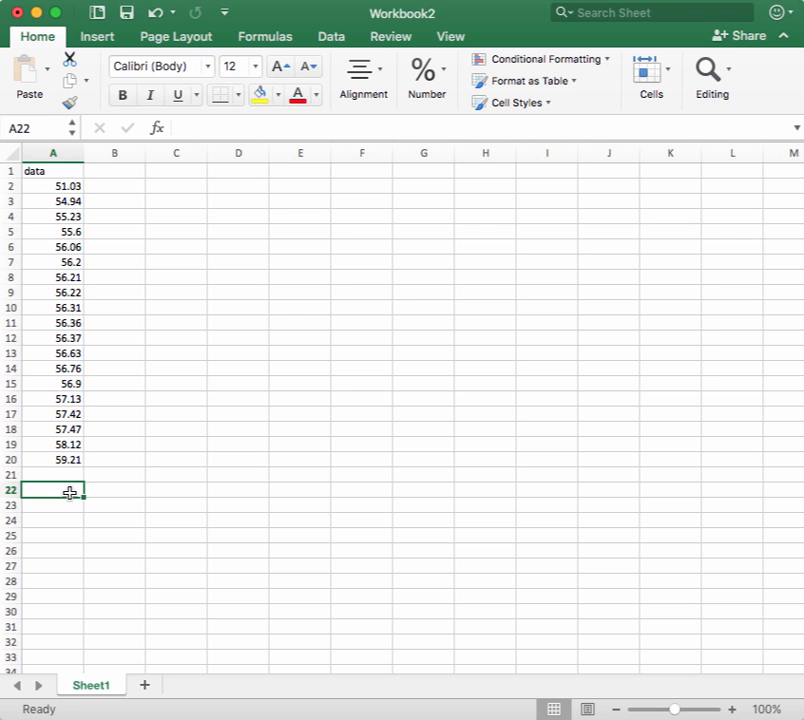
{"action": "type", "text": "="}
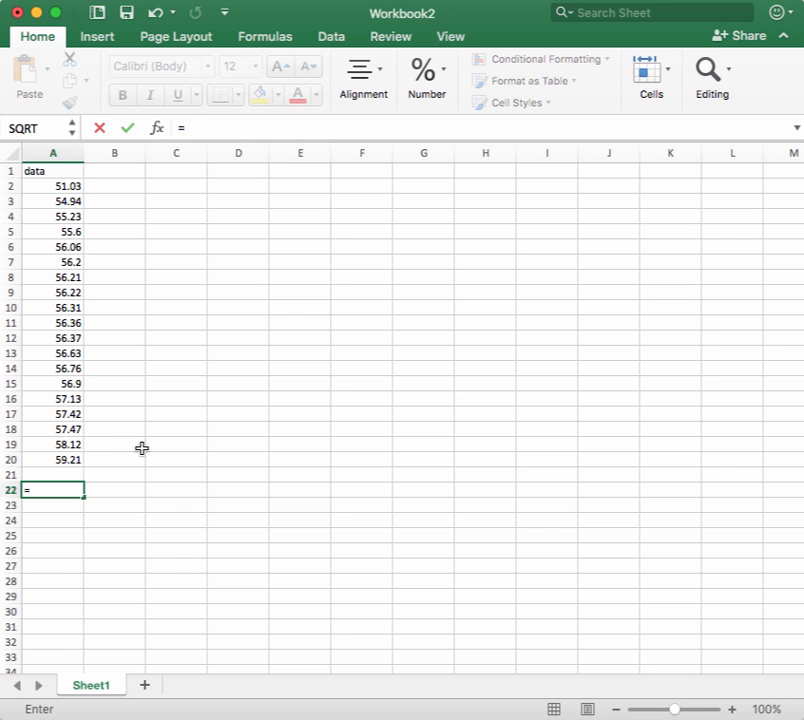
{"action": "type", "text": "ave"}
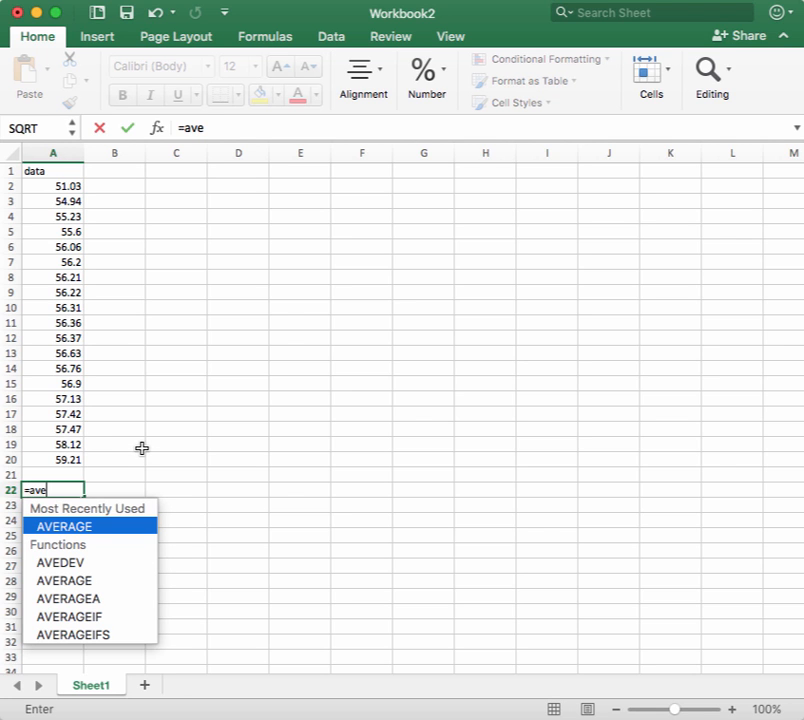
{"action": "key", "text": "Tab"}
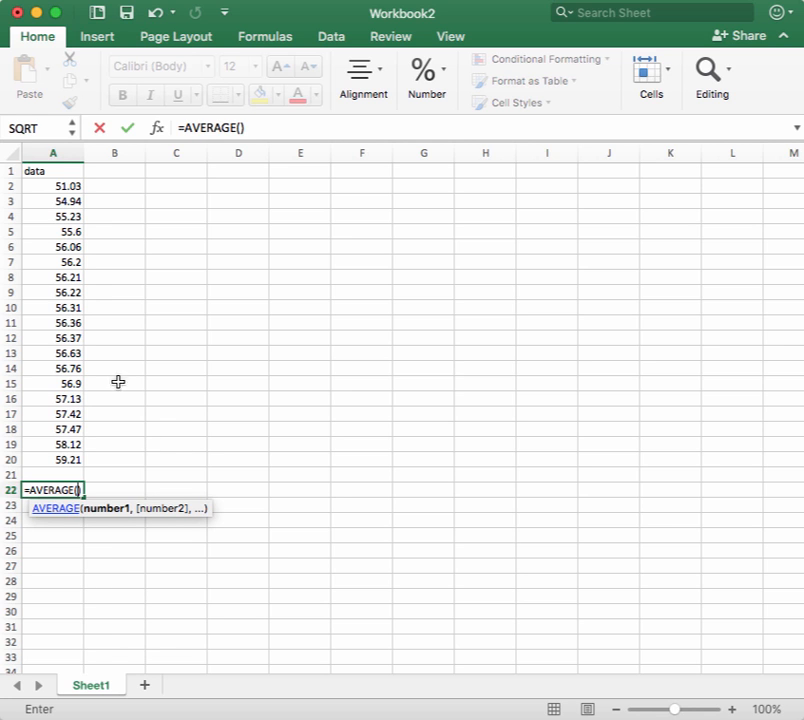
{"action": "left_click_drag", "start_coordinate": [62, 186], "coordinate": [51, 454]}
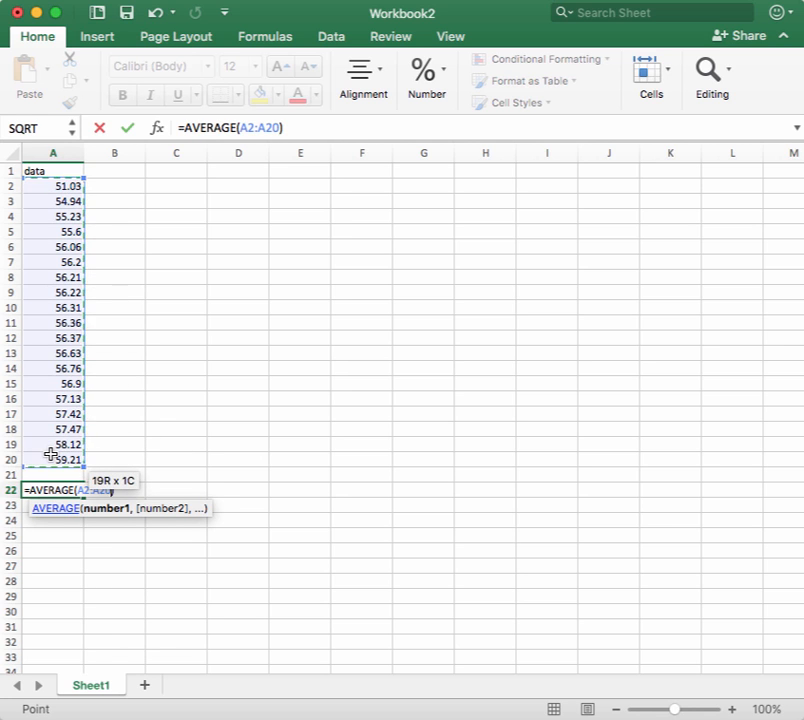
{"action": "key", "text": "Return"}
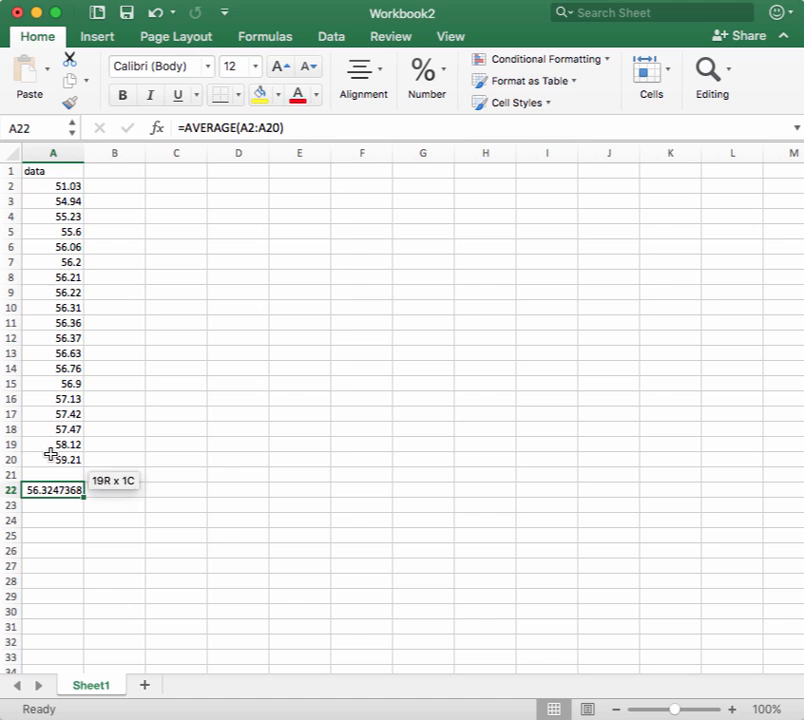
{"action": "left_click", "coordinate": [131, 491]}
{"action": "type", "text": "m"}
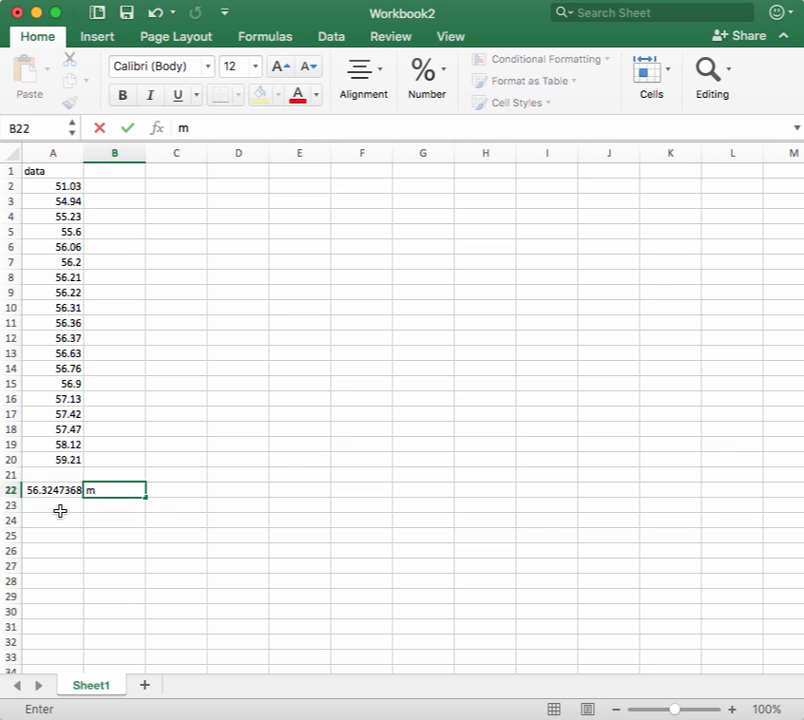
Calculate the standard deviation of the data in A23 with =STDEV(A2:A20) and label it "S" in B23
{"action": "left_click", "coordinate": [60, 511]}
{"action": "type", "text": "="}
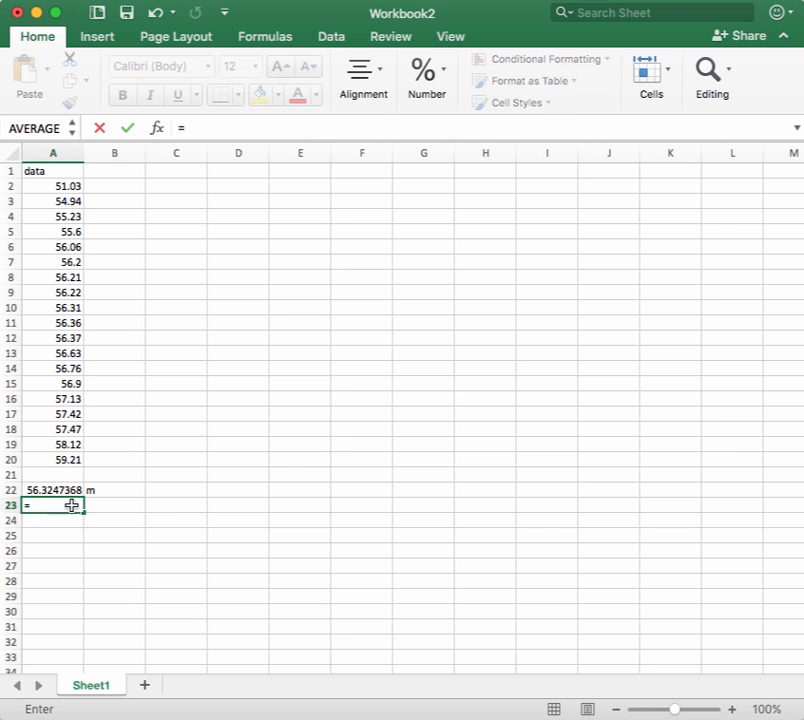
{"action": "type", "text": "stde"}
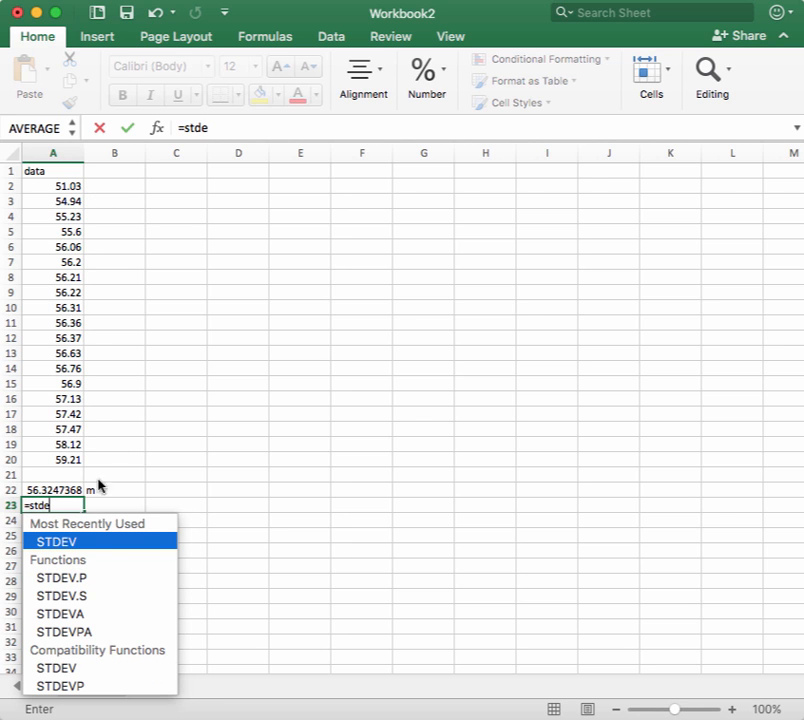
{"action": "double_click", "coordinate": [54, 669]}
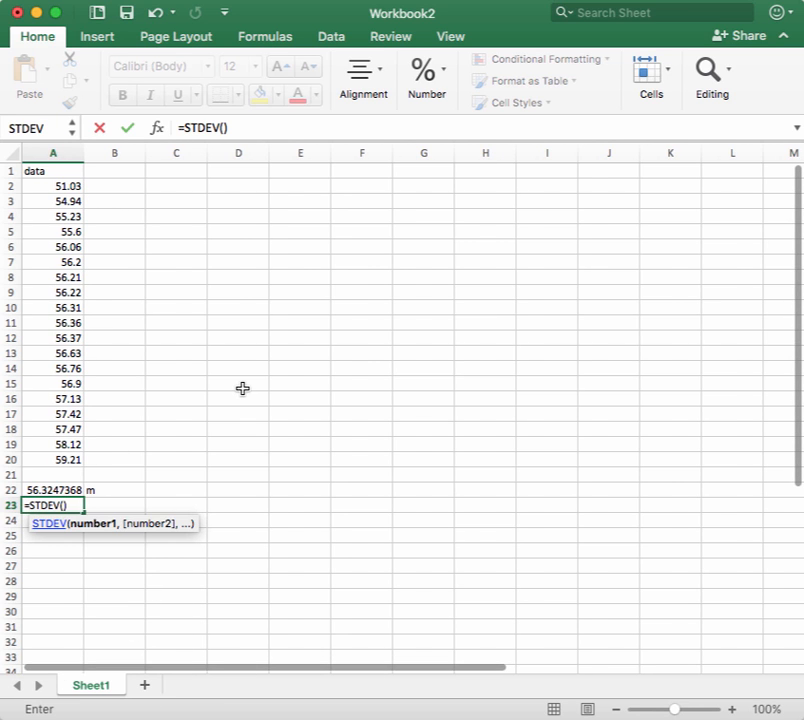
{"action": "left_click_drag", "start_coordinate": [63, 185], "coordinate": [55, 457]}
{"action": "key", "text": "Return"}
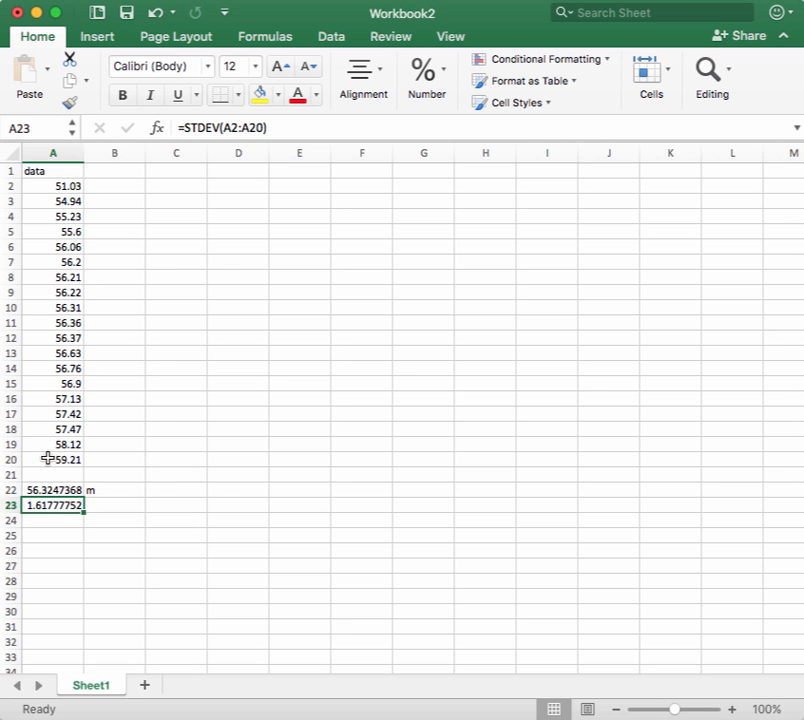
{"action": "left_click", "coordinate": [104, 506]}
{"action": "scroll", "coordinate": [104, 505], "scroll_direction": "right", "scroll_amount": 1}
{"action": "type", "text": "S"}
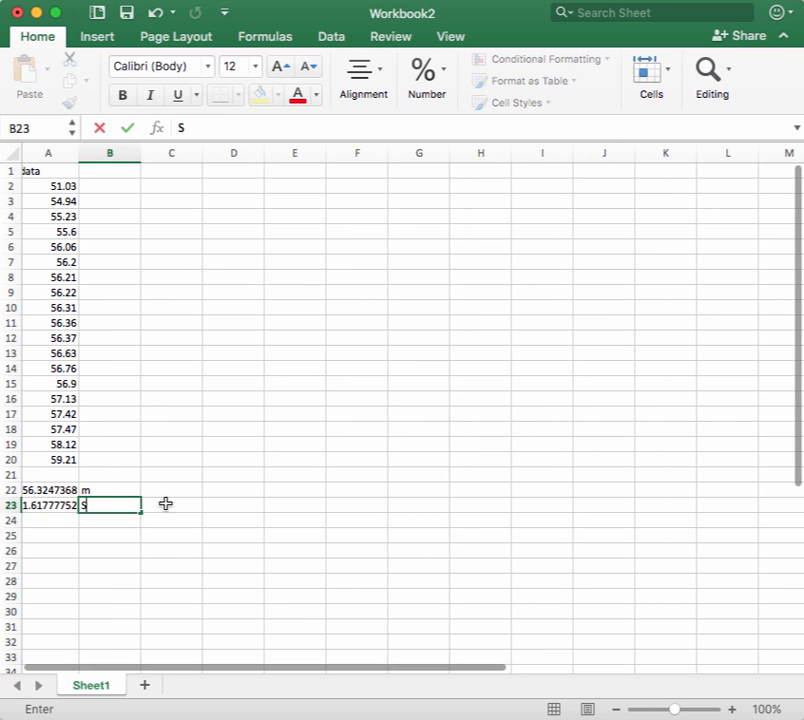
{"action": "left_click", "coordinate": [176, 503]}
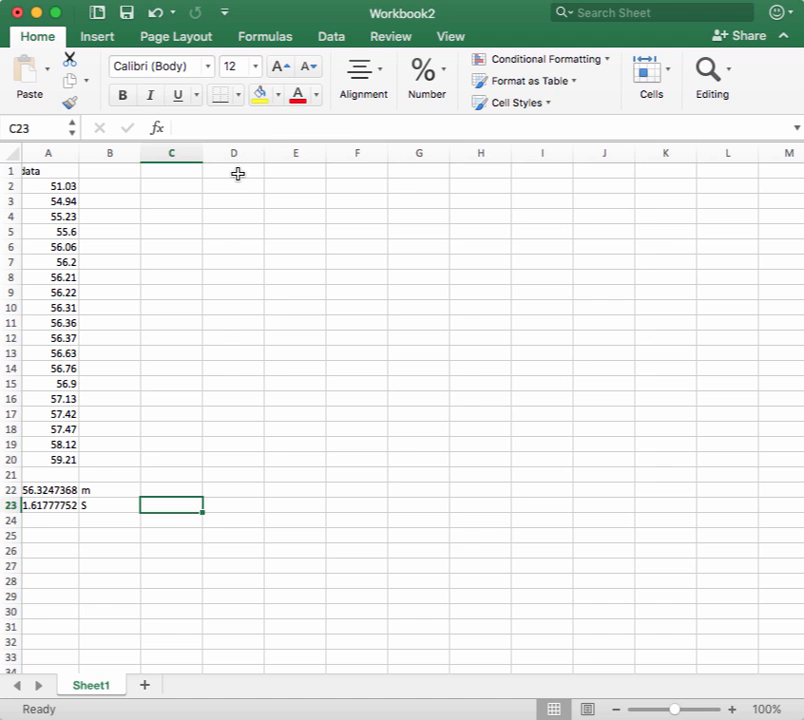
Enter the header "bin boudaries" in C1 and widen column C slightly to fit the text
{"action": "left_click", "coordinate": [186, 173]}
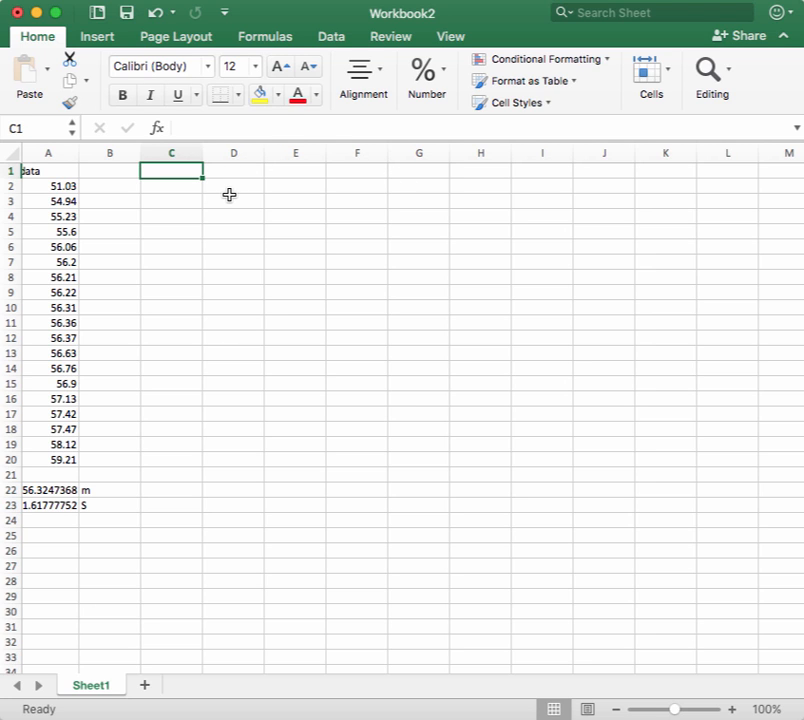
{"action": "type", "text": "bin bou"}
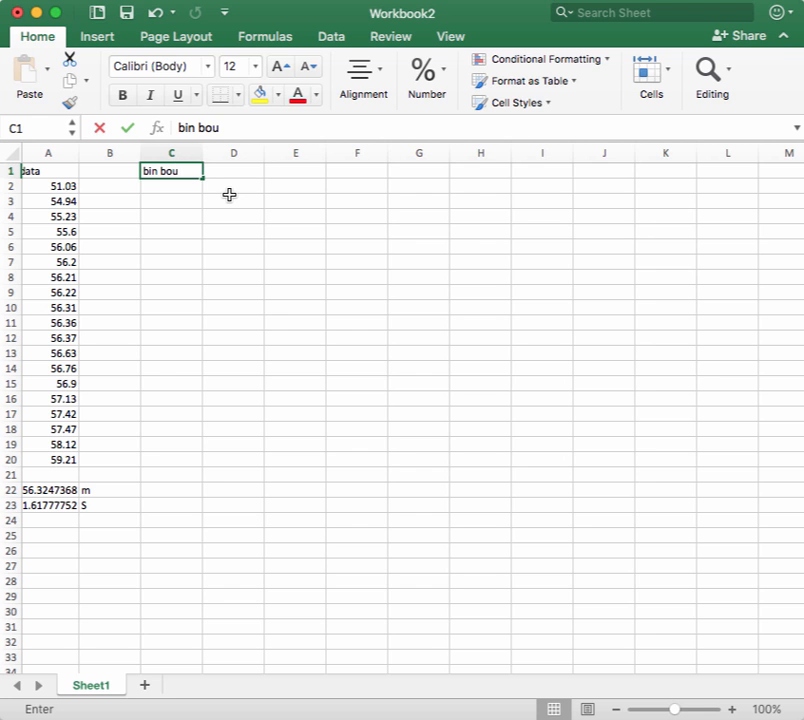
{"action": "type", "text": "daries"}
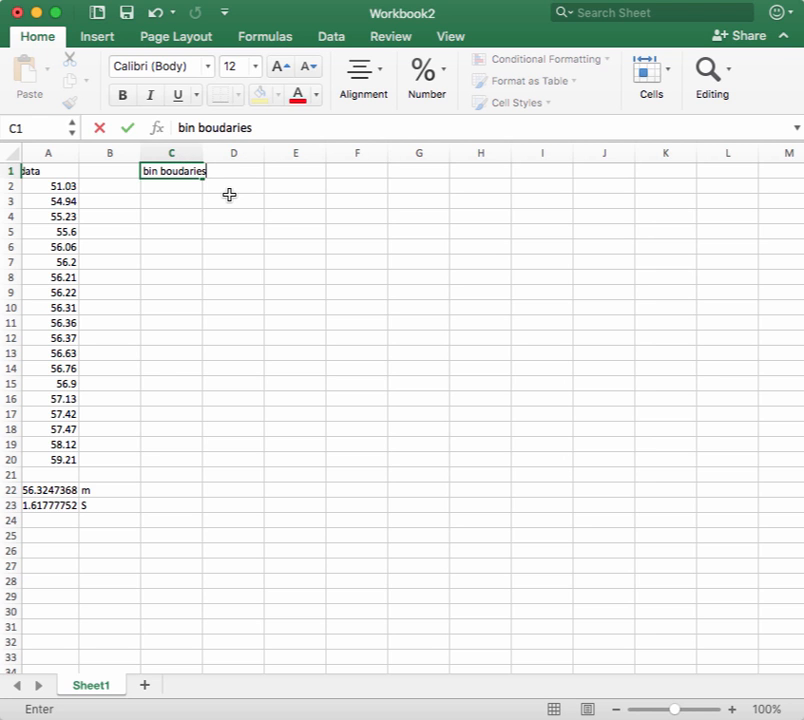
{"action": "left_click", "coordinate": [208, 152]}
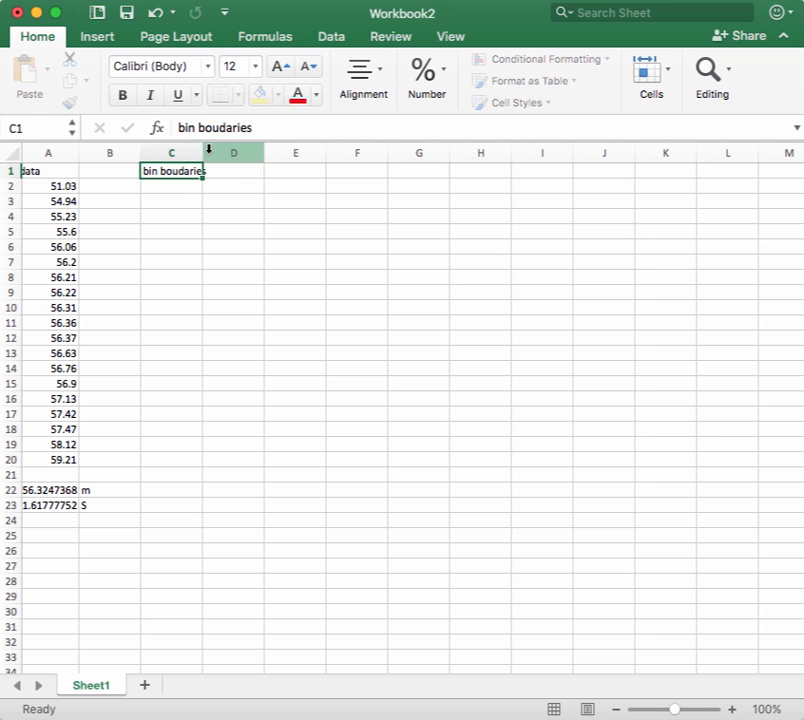
{"action": "left_click_drag", "start_coordinate": [203, 152], "coordinate": [210, 152]}
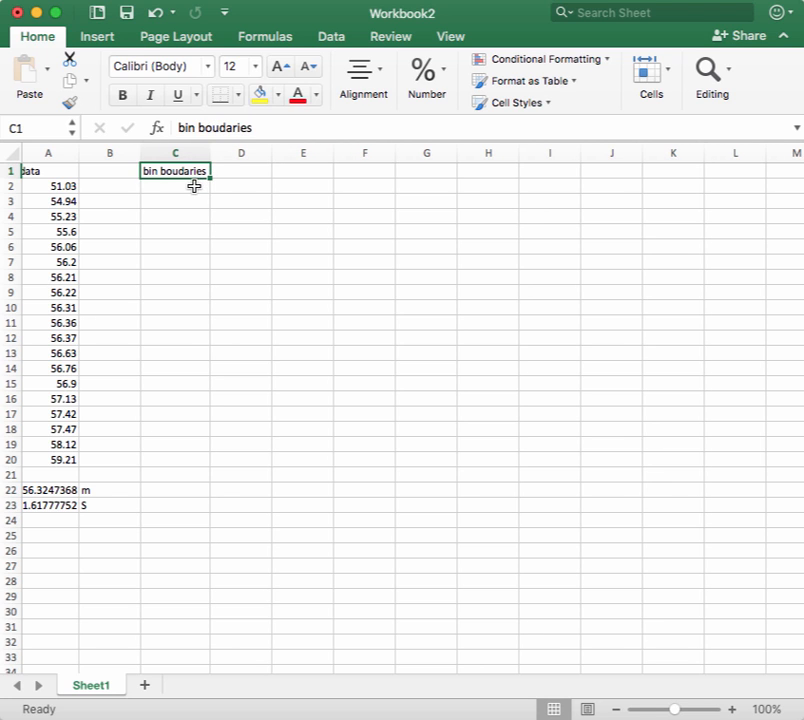
{"action": "left_click", "coordinate": [194, 187]}
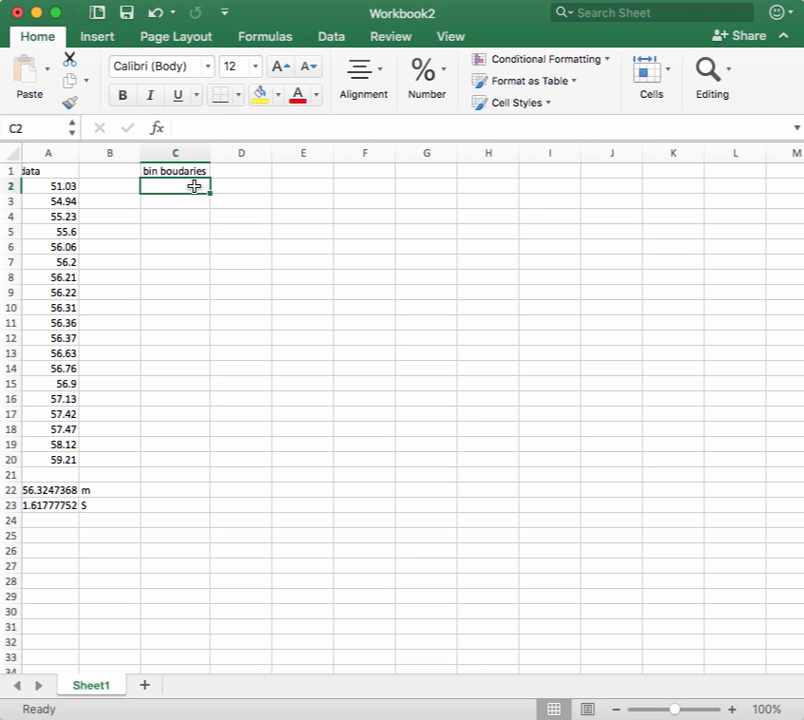
Sort the values in A2:A20 by the data column, on values, from smallest to largest
{"action": "left_click_drag", "start_coordinate": [48, 185], "coordinate": [64, 460]}
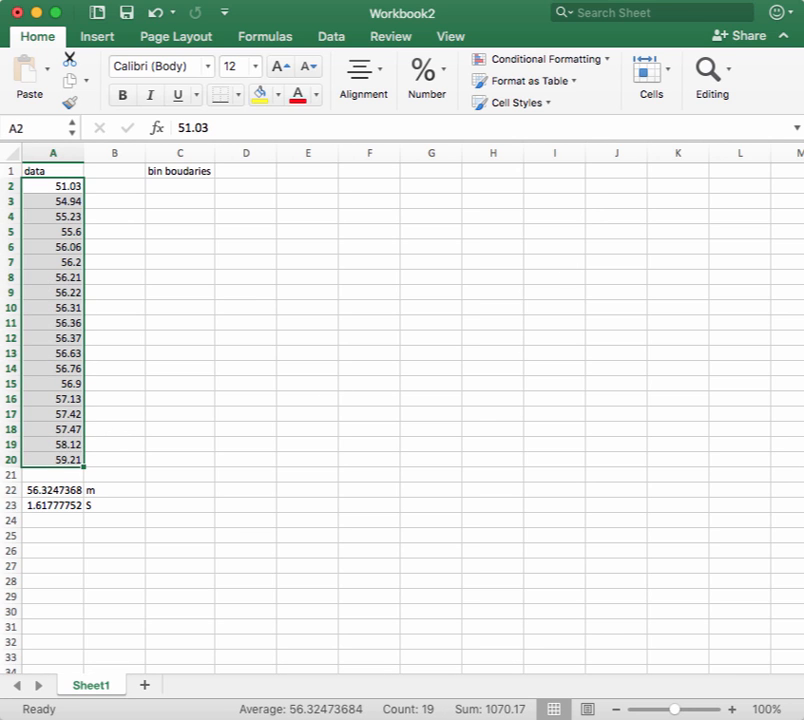
{"action": "left_click", "coordinate": [376, 0]}
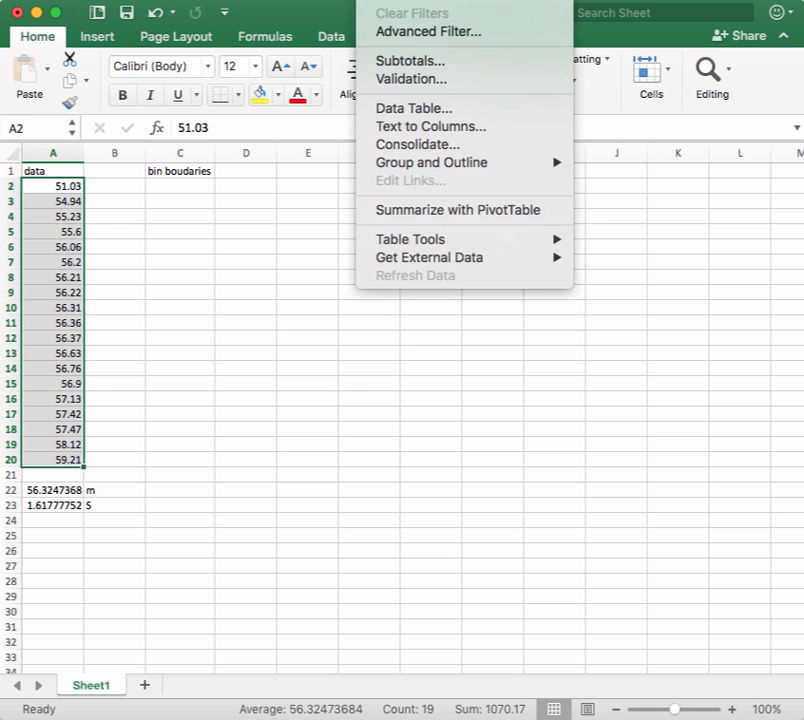
{"action": "left_click", "coordinate": [395, 0]}
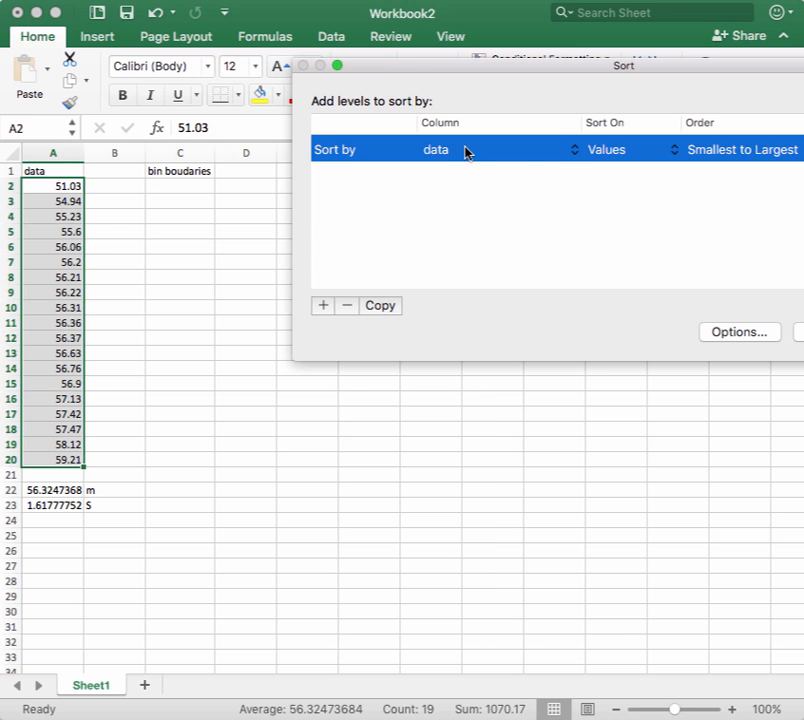
{"action": "left_click", "coordinate": [547, 151]}
{"action": "left_click", "coordinate": [547, 151]}
{"action": "key", "text": "Return"}
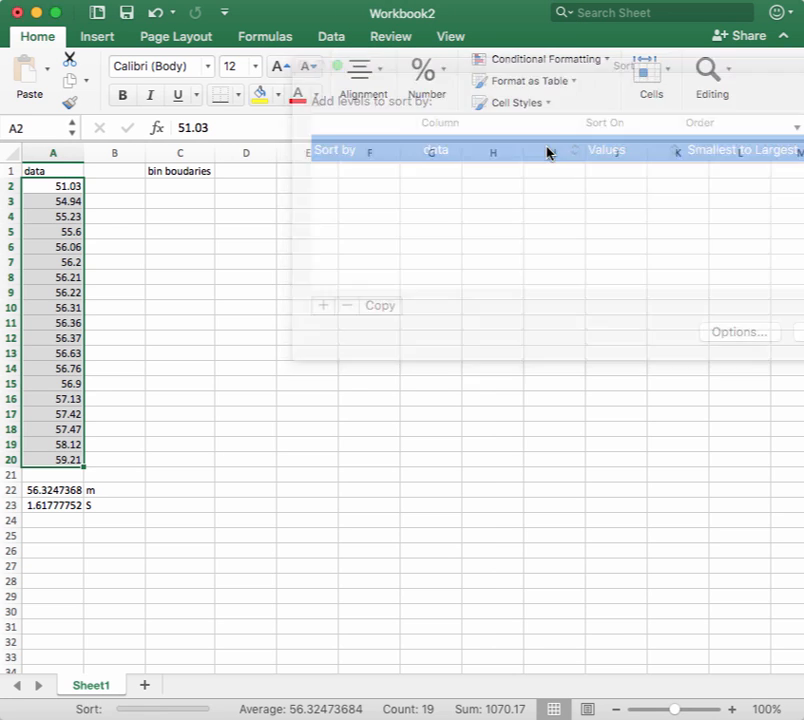
Check the smallest and largest data values, and fill C2:C12 with bin boundaries from 50 to 60 in steps of 1
{"action": "left_click", "coordinate": [66, 185]}
{"action": "left_click", "coordinate": [66, 459]}
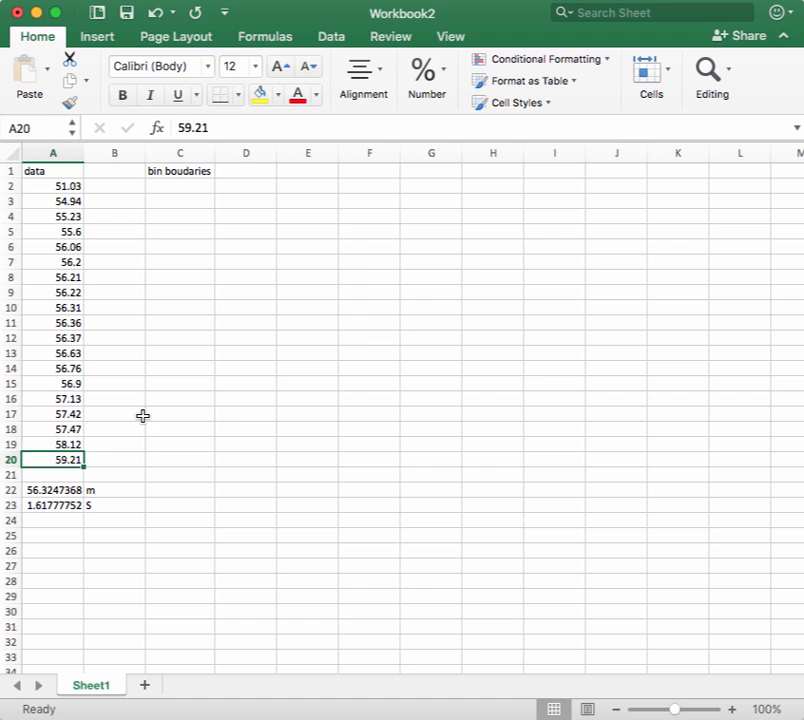
{"action": "left_click", "coordinate": [180, 187]}
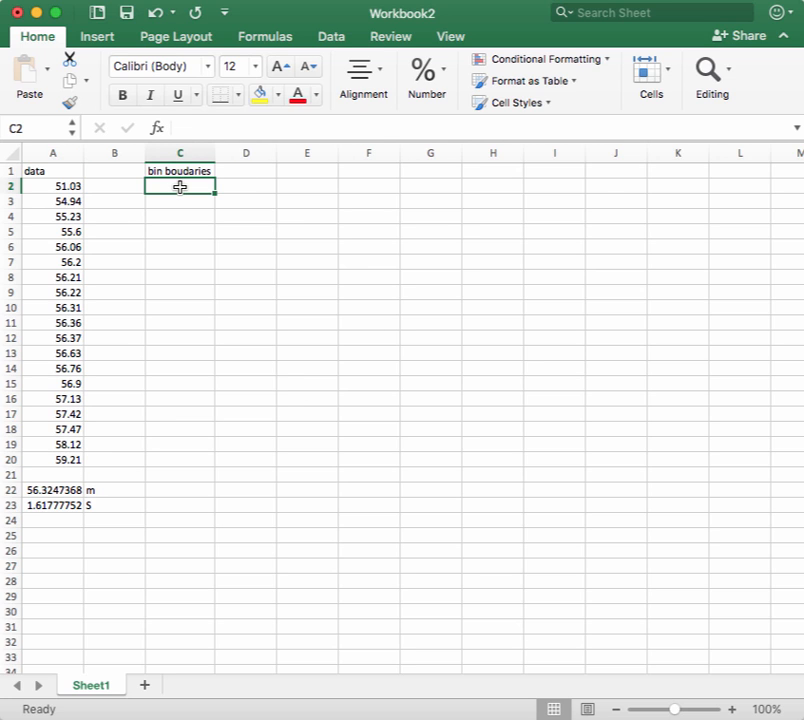
{"action": "type", "text": "50"}
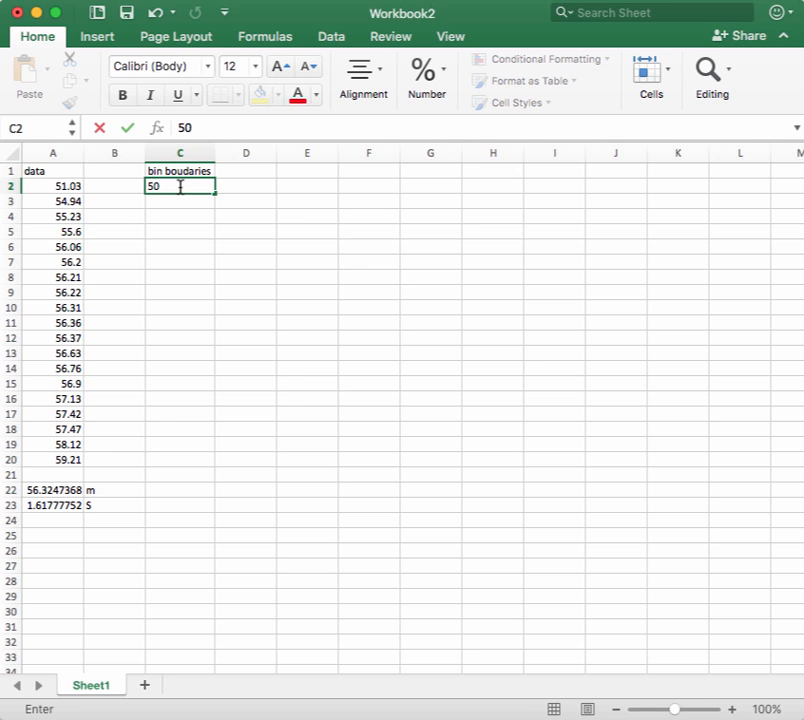
{"action": "key", "text": "Return"}
{"action": "type", "text": "51"}
{"action": "key", "text": "Return"}
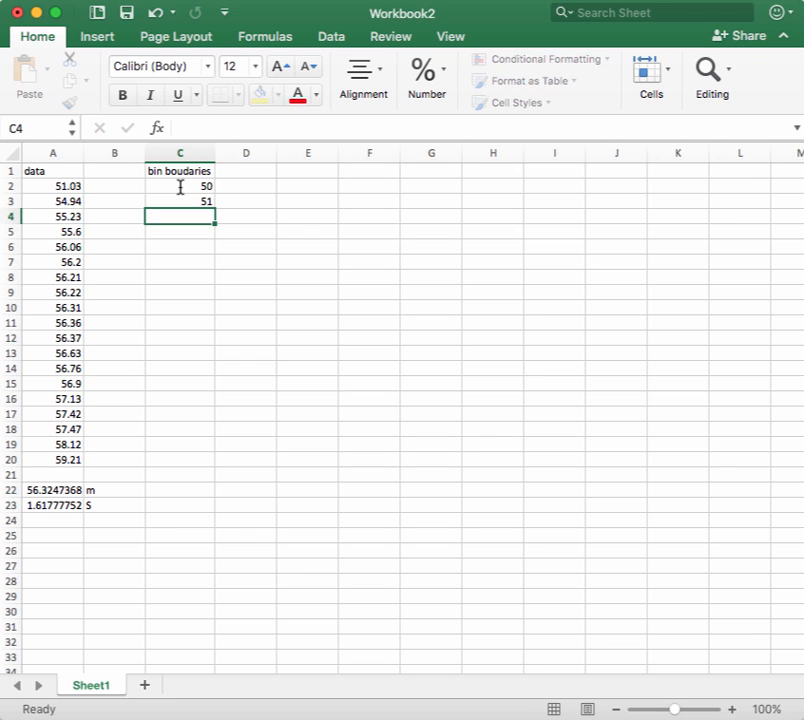
{"action": "type", "text": "52"}
{"action": "key", "text": "Return"}
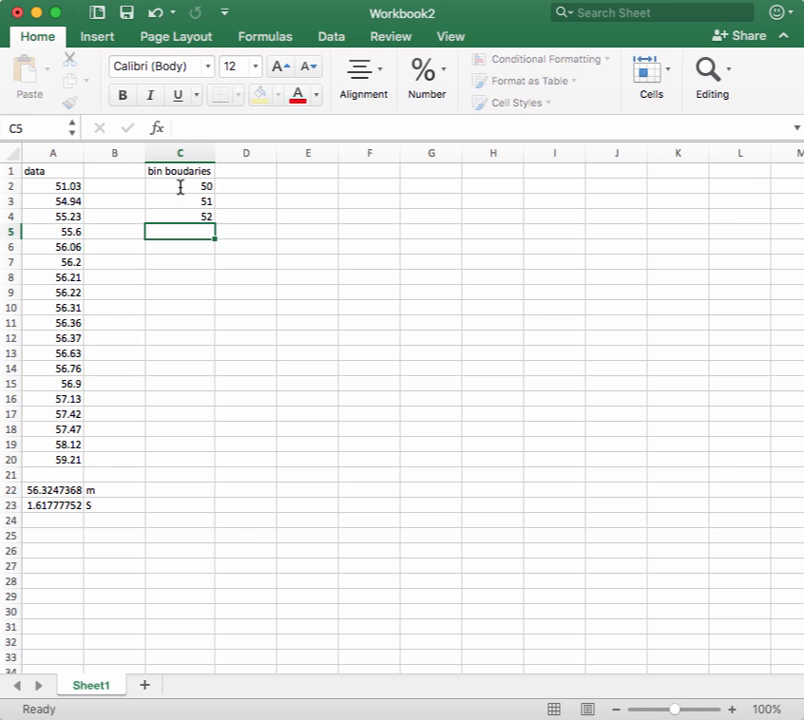
{"action": "left_click", "coordinate": [181, 186]}
{"action": "left_click_drag", "start_coordinate": [201, 198], "coordinate": [217, 350]}
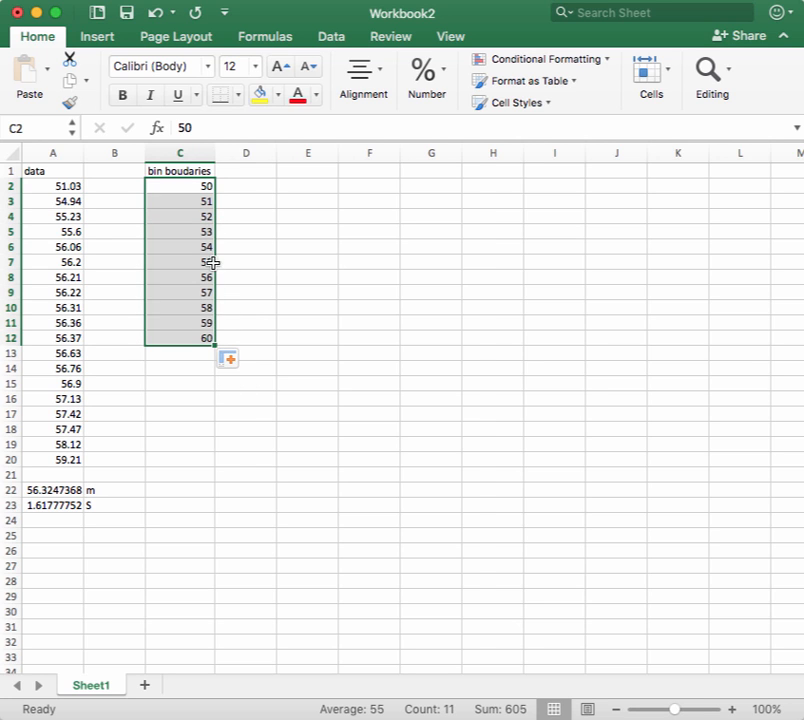
{"action": "left_click", "coordinate": [201, 201]}
{"action": "left_click", "coordinate": [201, 229]}
{"action": "left_click", "coordinate": [199, 245]}
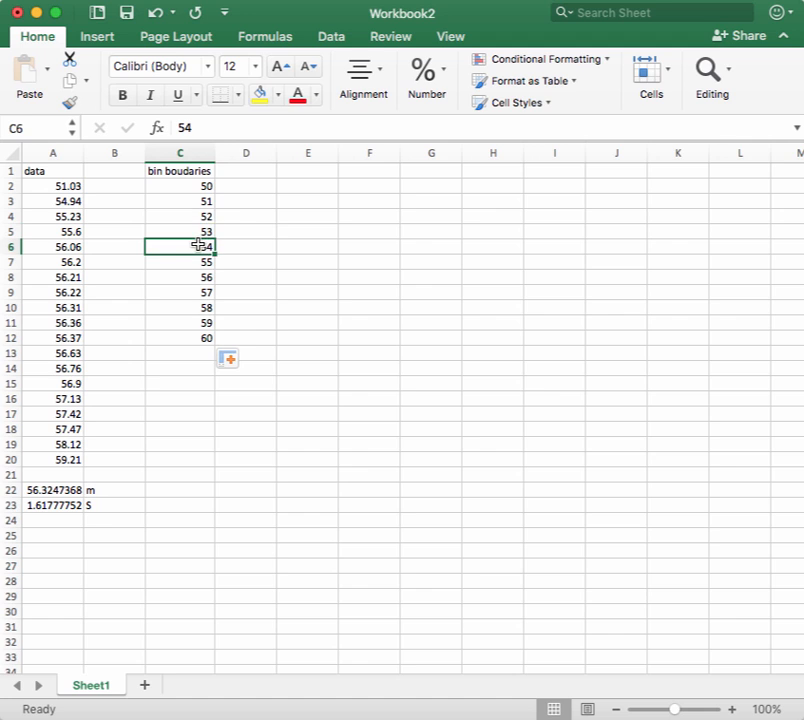
{"action": "left_click", "coordinate": [64, 183]}
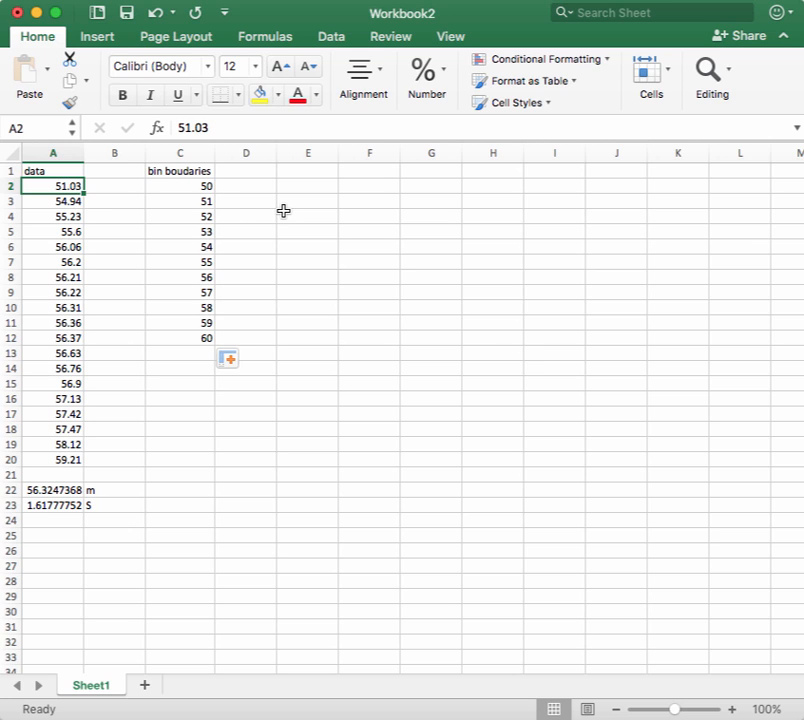
{"action": "left_click_drag", "start_coordinate": [198, 187], "coordinate": [195, 200]}
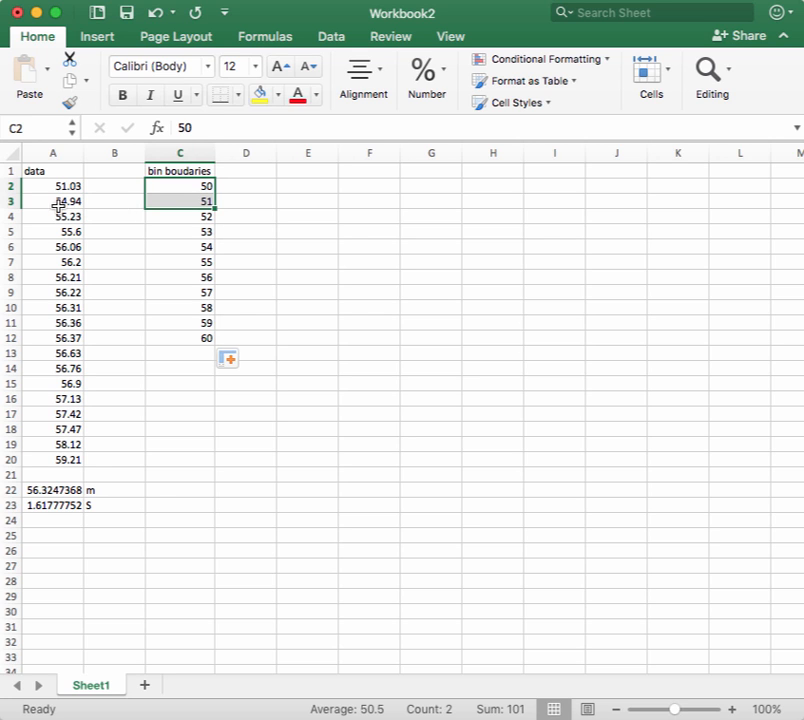
{"action": "left_click_drag", "start_coordinate": [65, 186], "coordinate": [67, 396]}
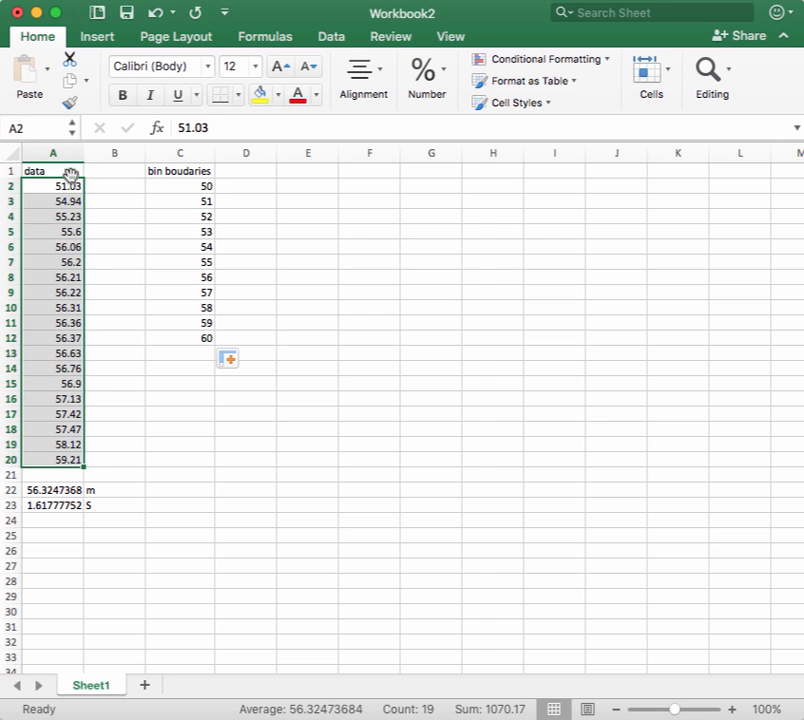
{"action": "left_click", "coordinate": [68, 184]}
{"action": "left_click_drag", "start_coordinate": [185, 200], "coordinate": [185, 215]}
{"action": "left_click", "coordinate": [74, 186]}
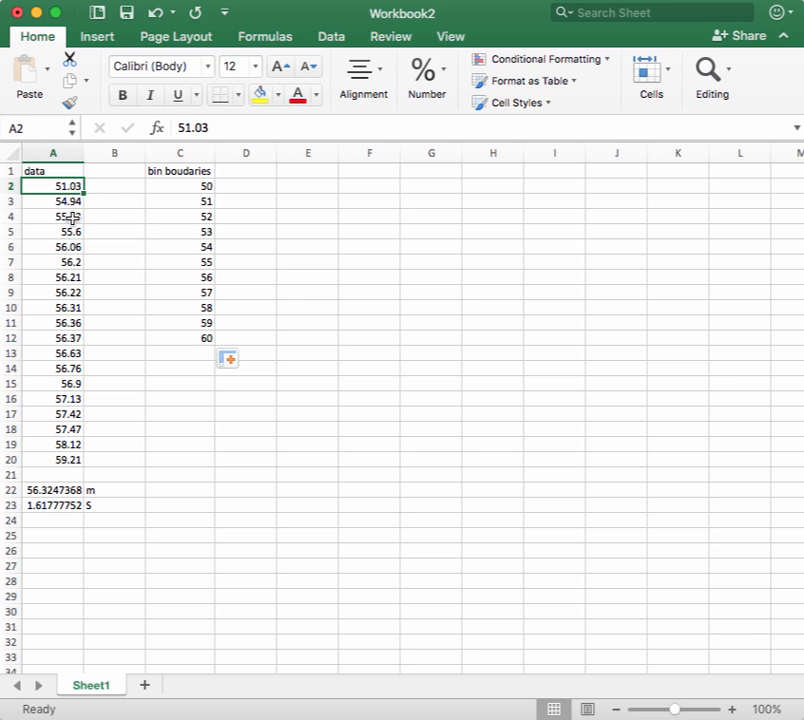
{"action": "left_click_drag", "start_coordinate": [194, 187], "coordinate": [196, 201]}
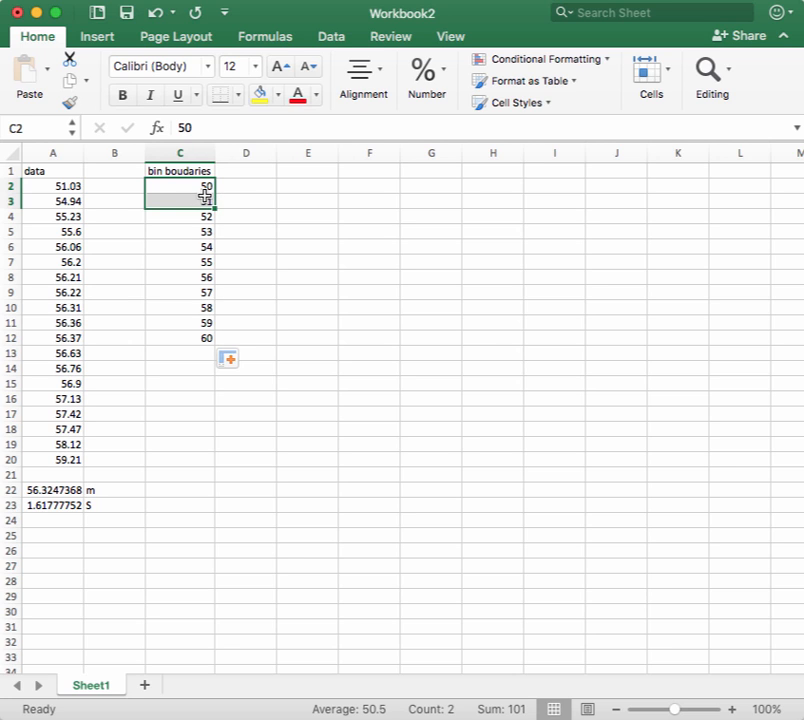
Calculate the bin midpoints in D3:D12, entering =AVERAGE(C2:C3) in D3 and filling it down
{"action": "left_click", "coordinate": [238, 201]}
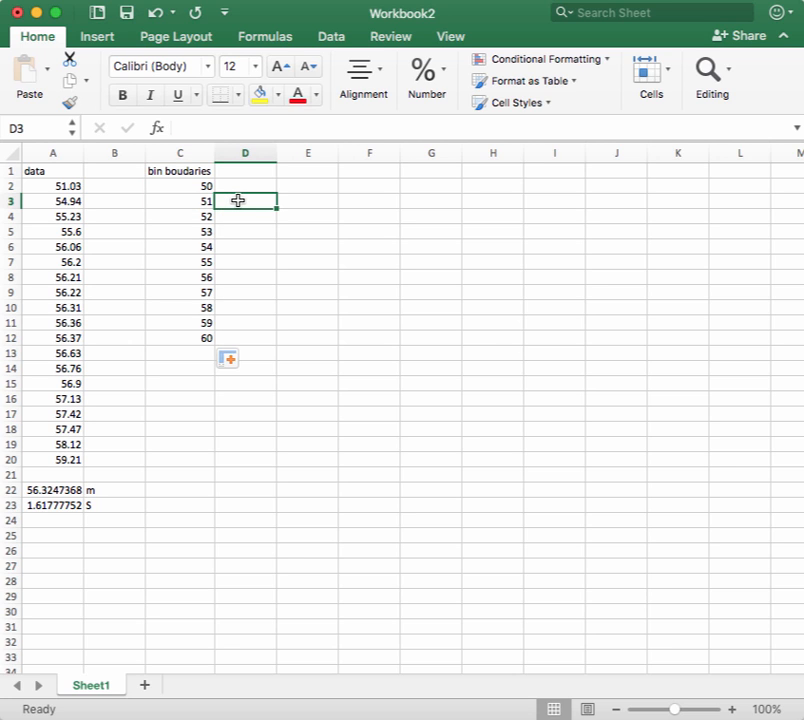
{"action": "type", "text": "="}
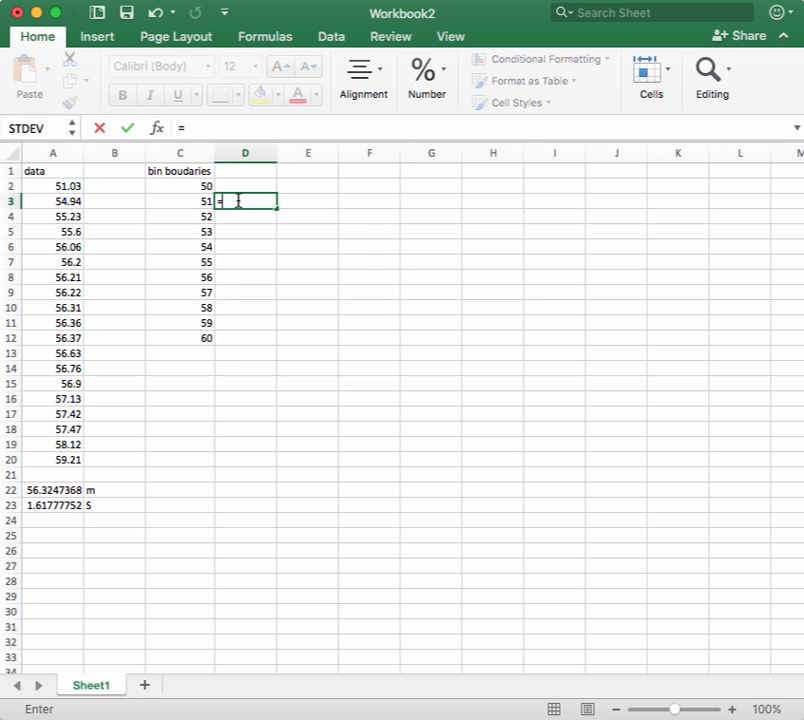
{"action": "type", "text": "aver"}
{"action": "key", "text": "Tab"}
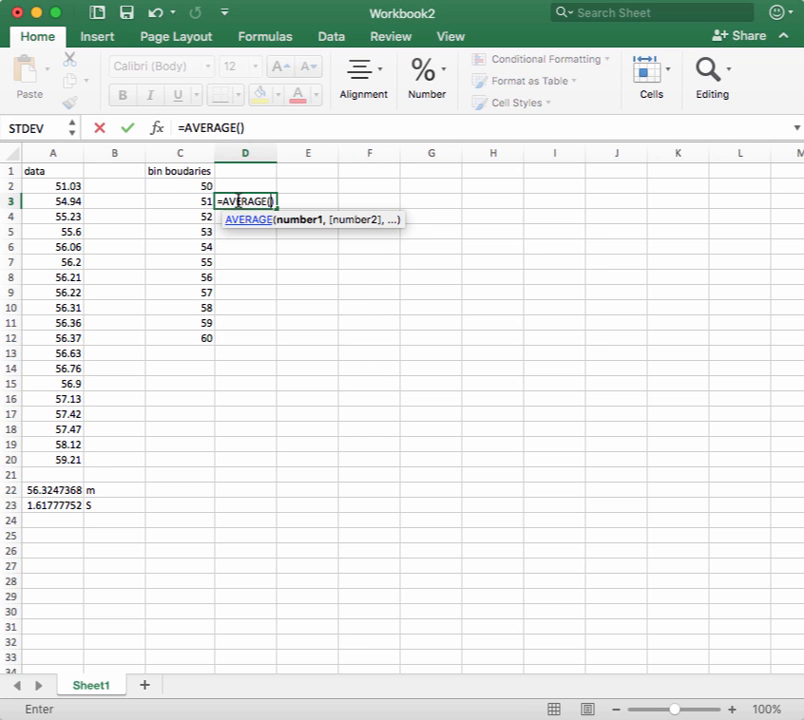
{"action": "left_click_drag", "start_coordinate": [192, 188], "coordinate": [193, 201]}
{"action": "key", "text": "Return"}
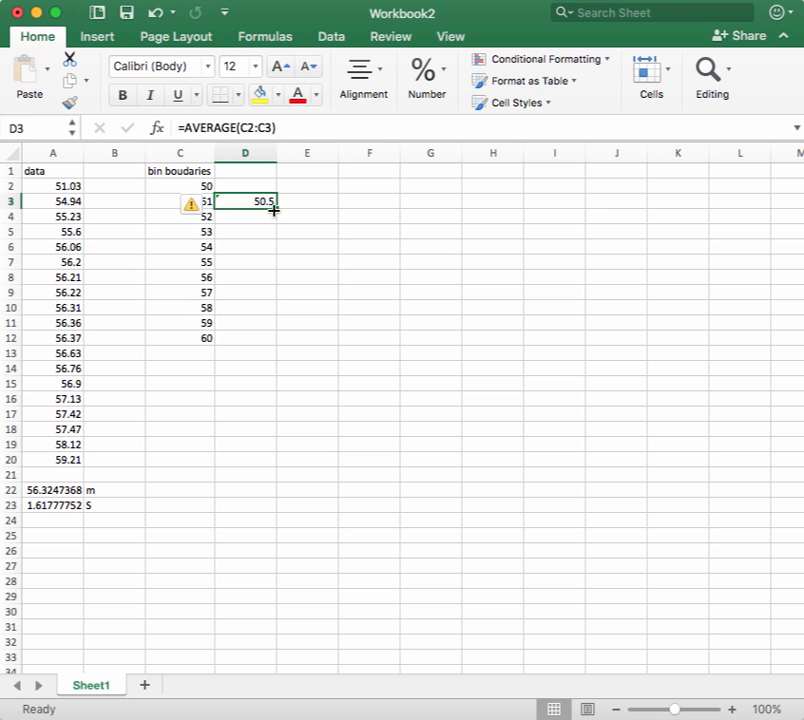
{"action": "left_click_drag", "start_coordinate": [276, 210], "coordinate": [268, 343]}
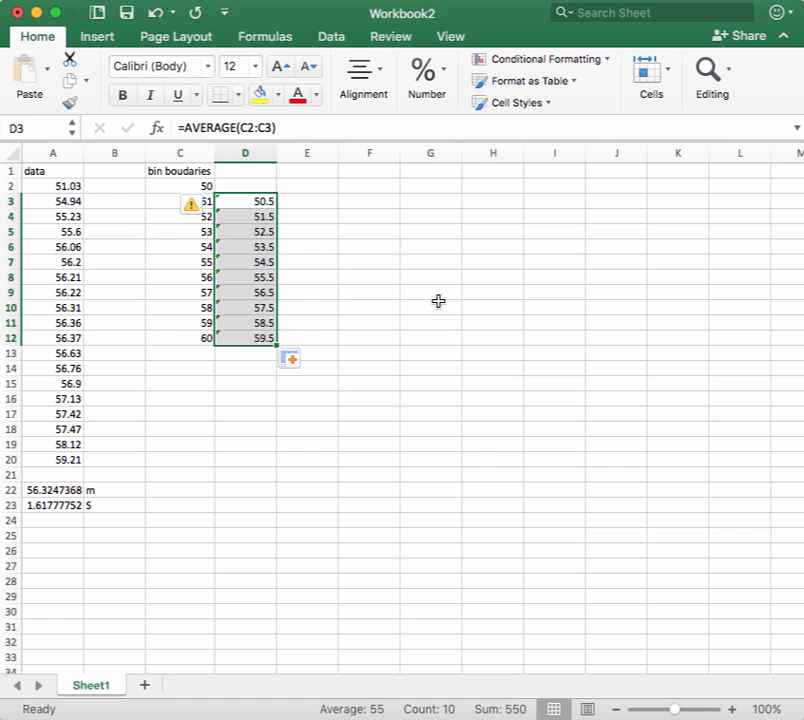
Check the midpoint formulas in D3 and D4 against the pairs of bin boundaries they average
{"action": "left_click", "coordinate": [270, 203]}
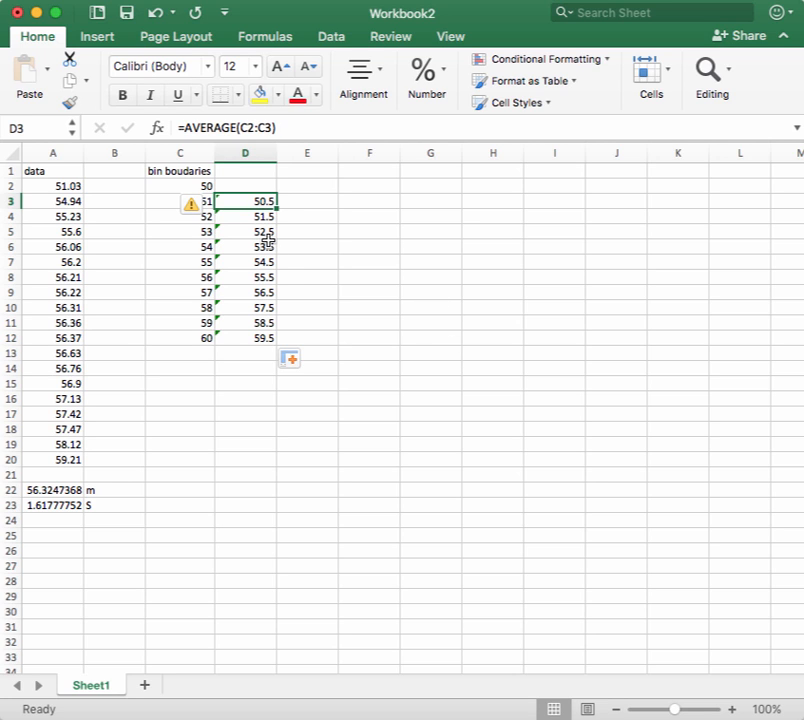
{"action": "left_click", "coordinate": [269, 217]}
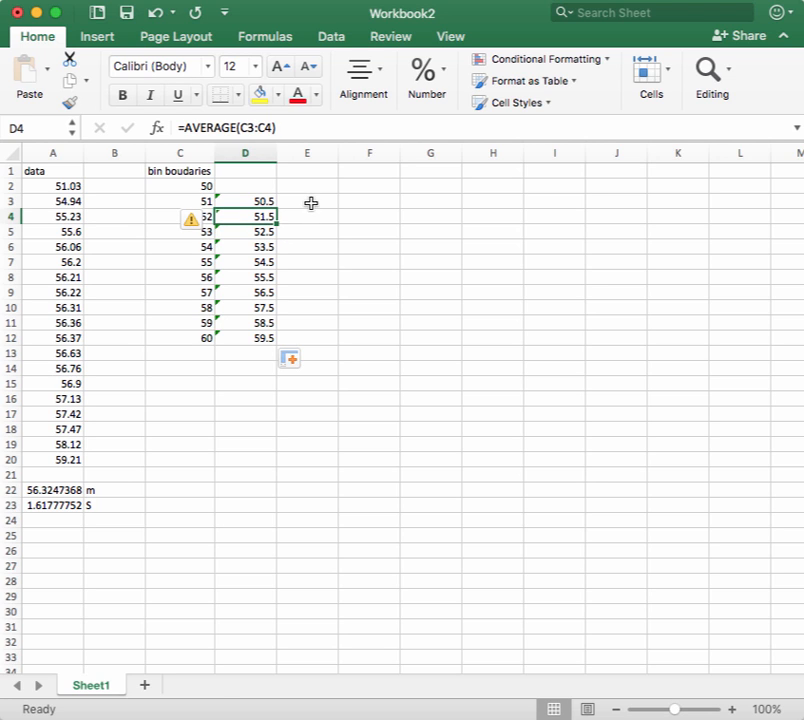
{"action": "left_click", "coordinate": [308, 203]}
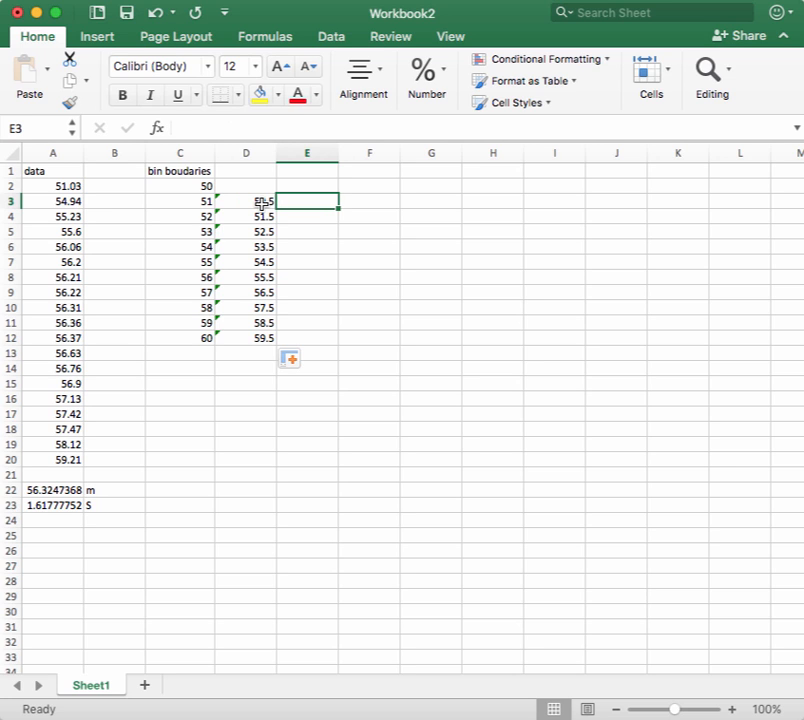
{"action": "left_click", "coordinate": [261, 203]}
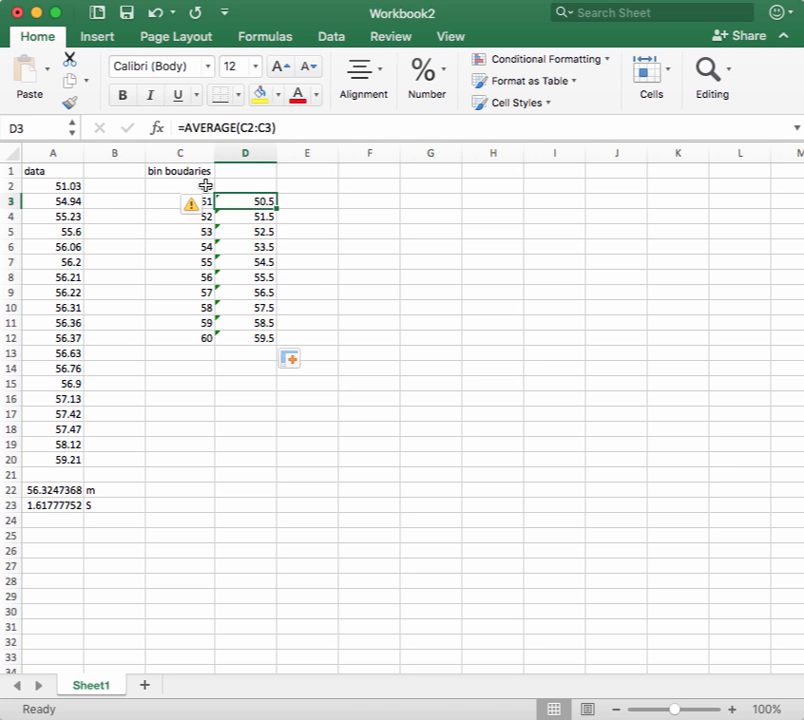
{"action": "left_click_drag", "start_coordinate": [206, 187], "coordinate": [206, 202]}
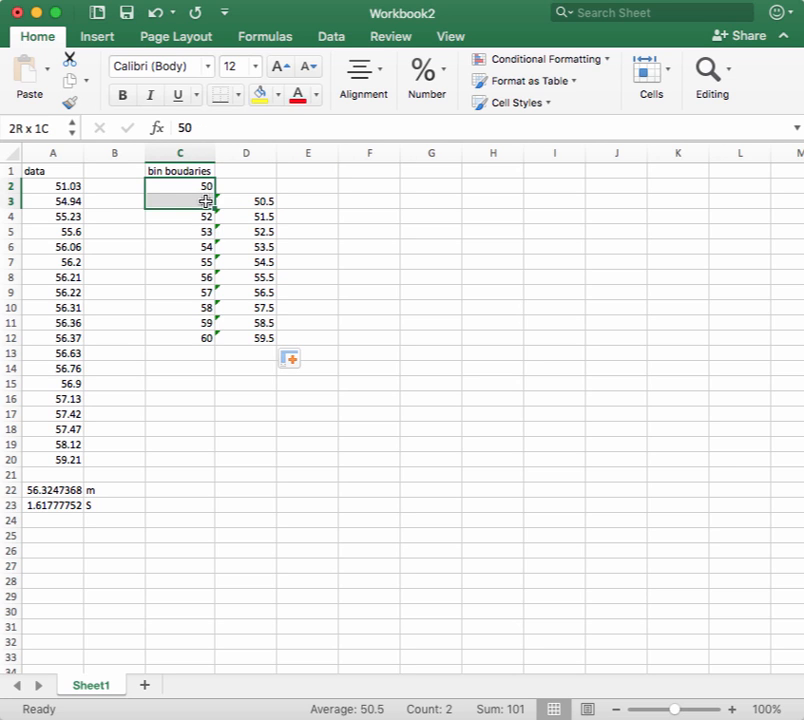
{"action": "left_click", "coordinate": [313, 212]}
{"action": "left_click_drag", "start_coordinate": [203, 201], "coordinate": [202, 216]}
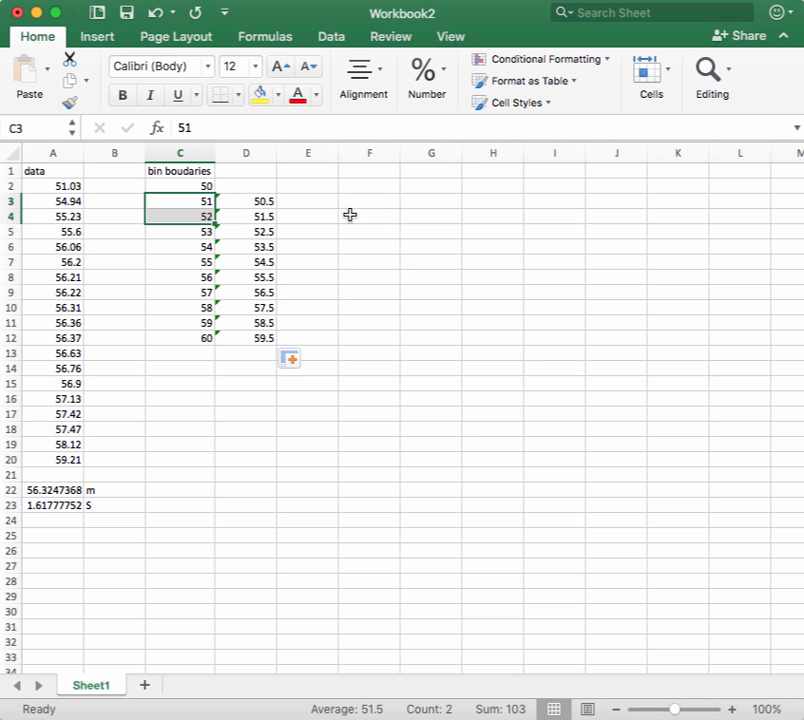
Enter =COUNTIF(A2:A20,"<"&C2) in E3 to count data values below the first boundary, and fill it down to E5
{"action": "left_click", "coordinate": [306, 202]}
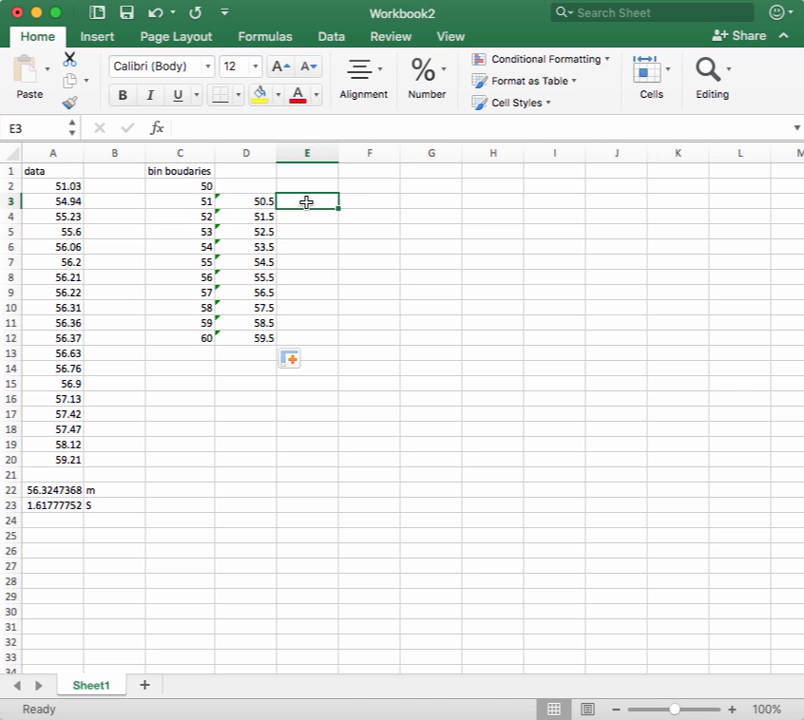
{"action": "type", "text": "=cou"}
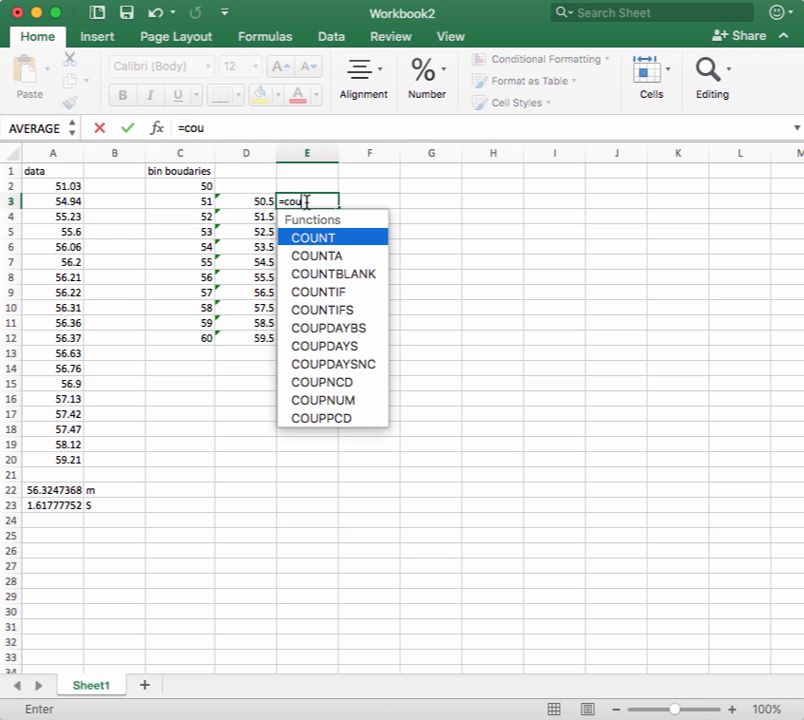
{"action": "type", "text": "ntif"}
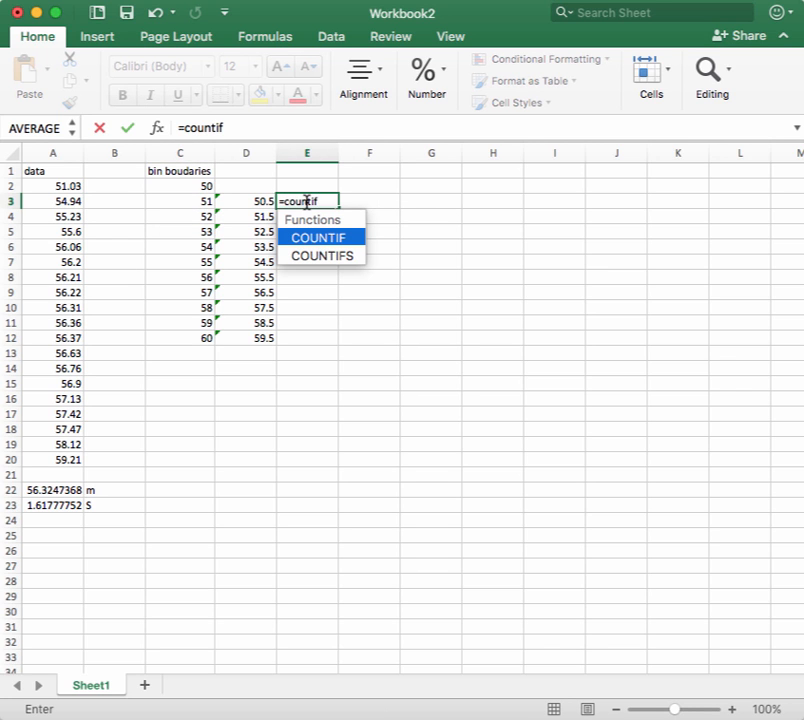
{"action": "type", "text": "("}
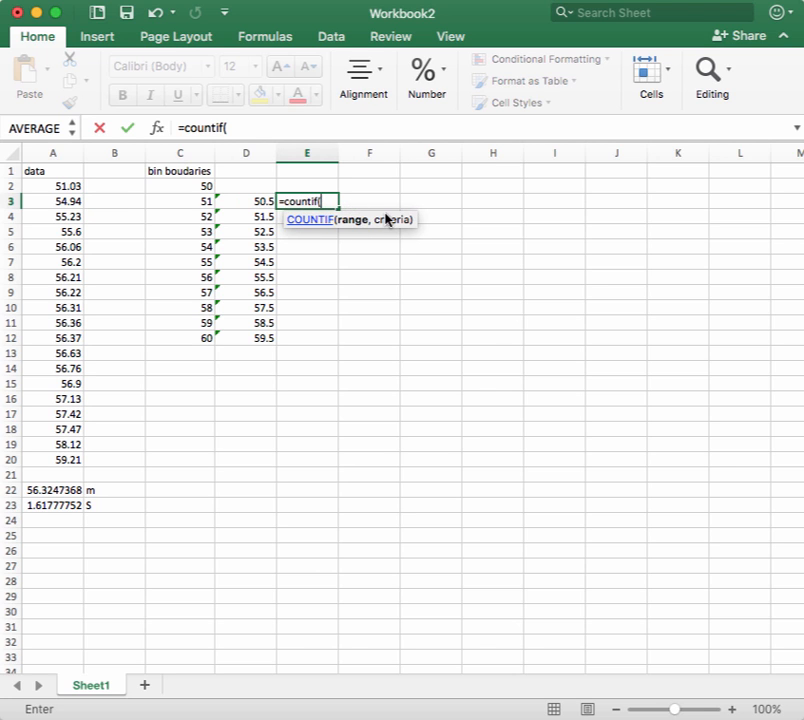
{"action": "left_click_drag", "start_coordinate": [56, 186], "coordinate": [61, 453]}
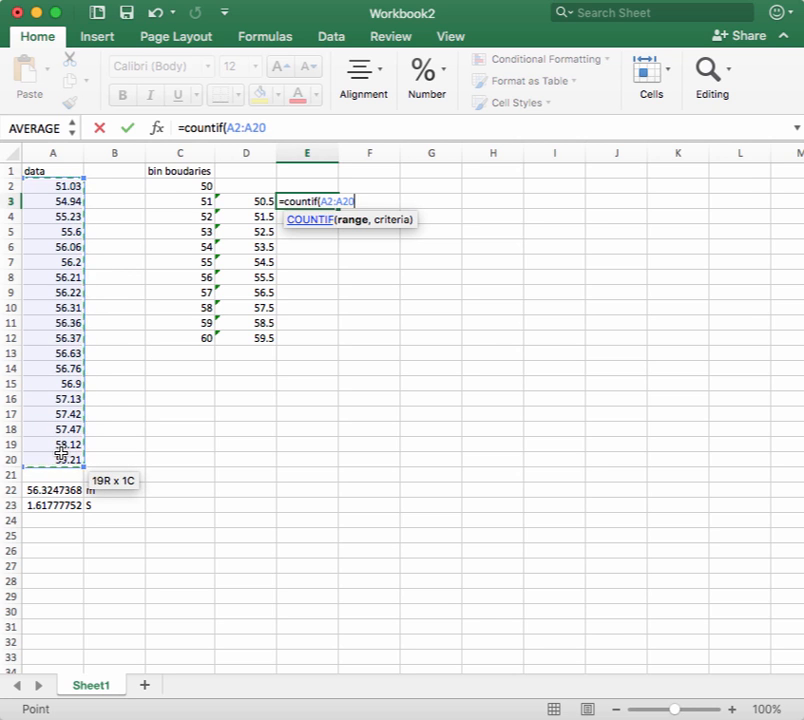
{"action": "type", "text": ",\"<"}
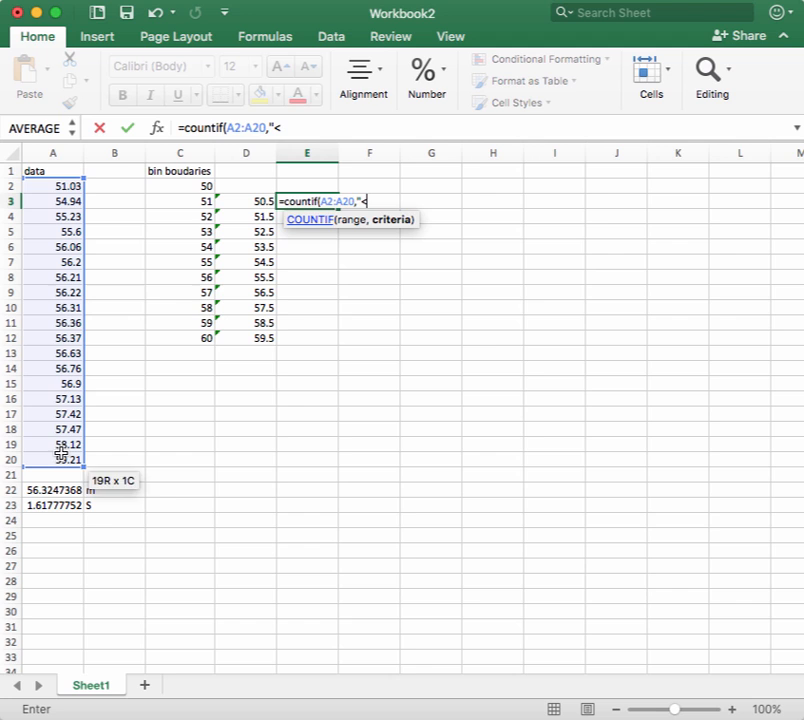
{"action": "left_click_drag", "start_coordinate": [61, 452], "coordinate": [61, 455]}
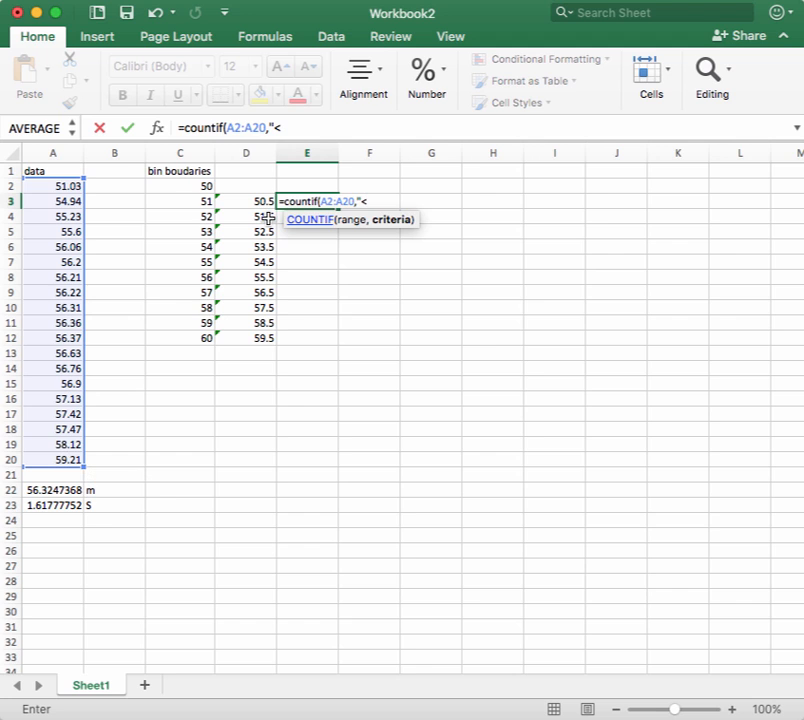
{"action": "left_click", "coordinate": [190, 187]}
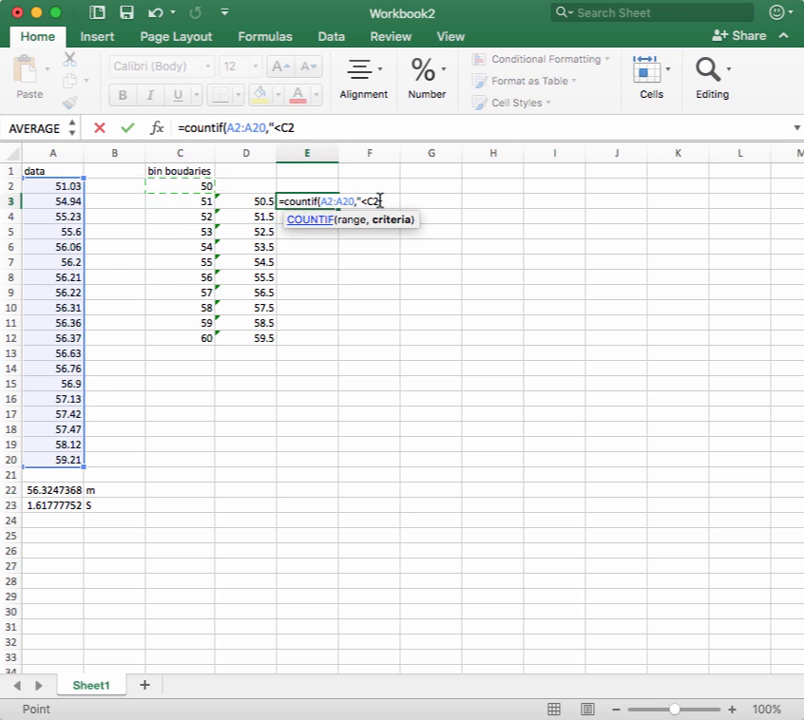
{"action": "type", "text": "\""}
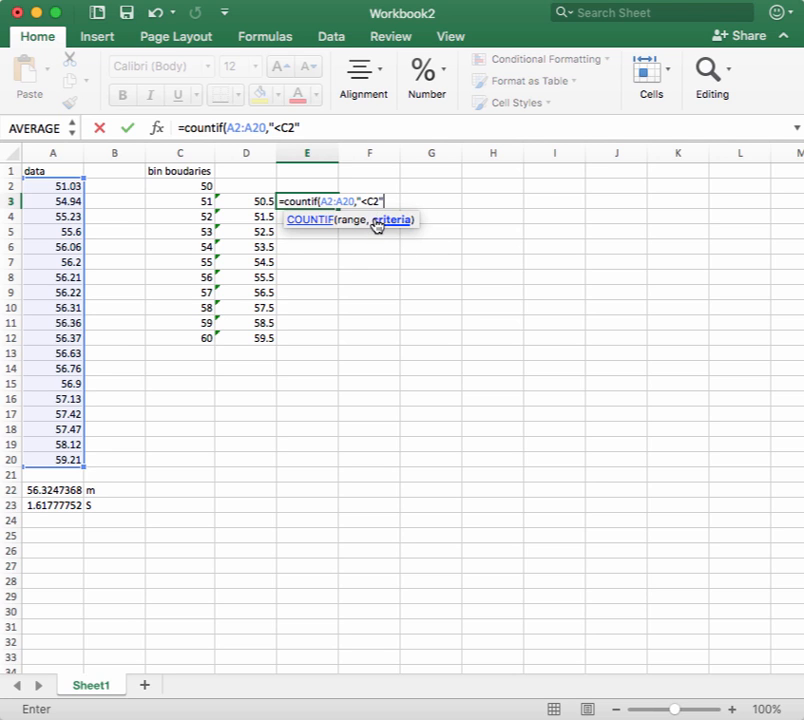
{"action": "left_click", "coordinate": [370, 203]}
{"action": "type", "text": "\""}
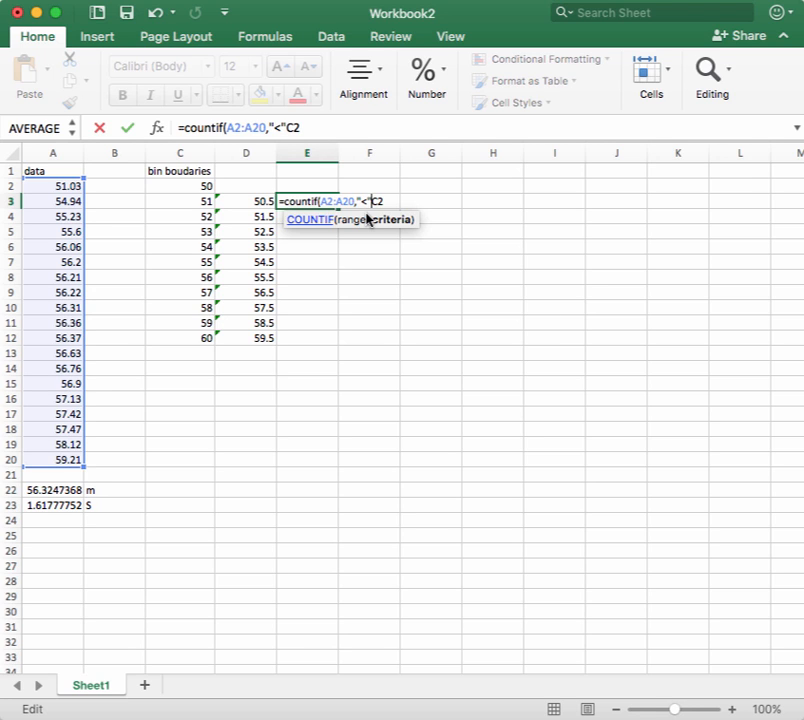
{"action": "type", "text": "&"}
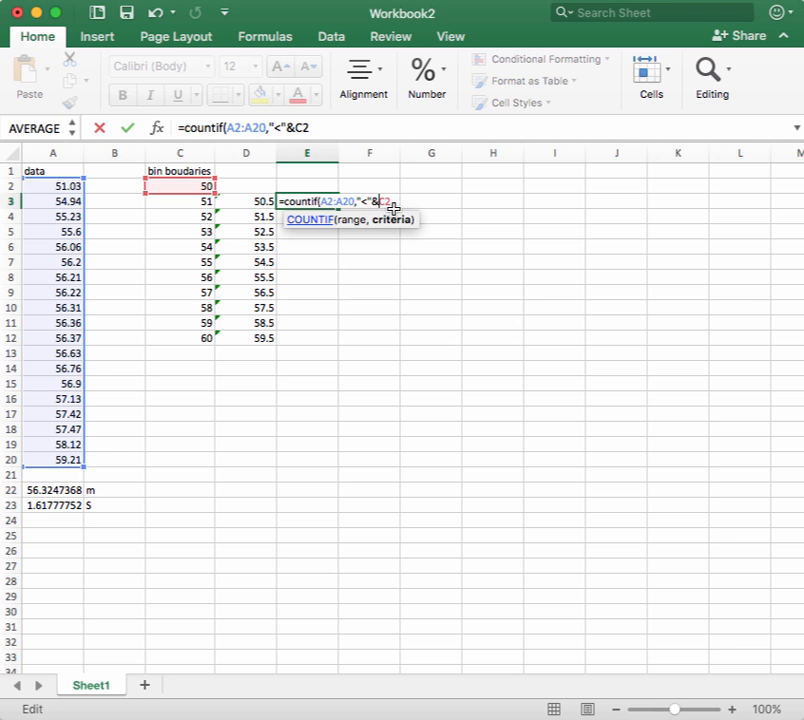
{"action": "left_click", "coordinate": [323, 128]}
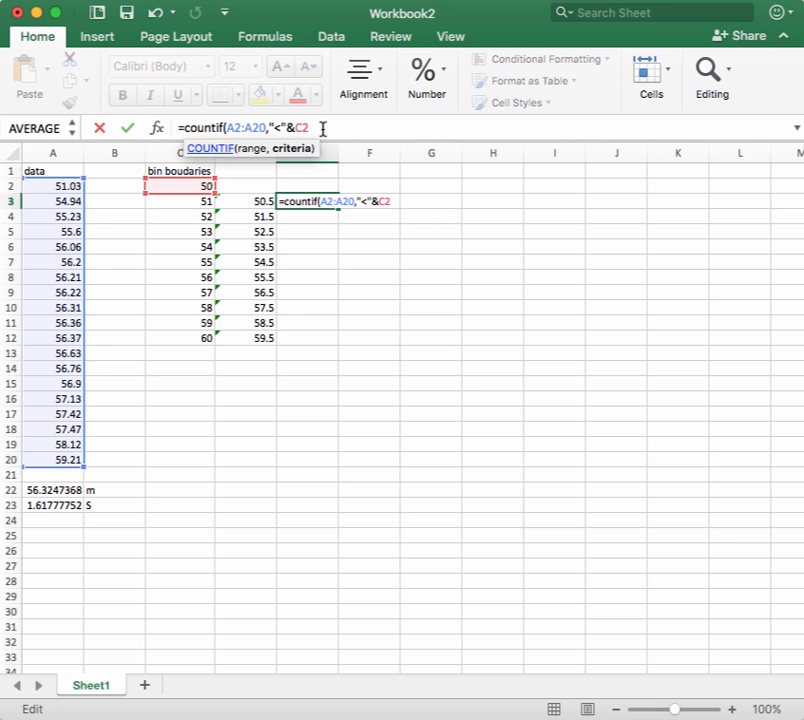
{"action": "type", "text": ")"}
{"action": "key", "text": "Return"}
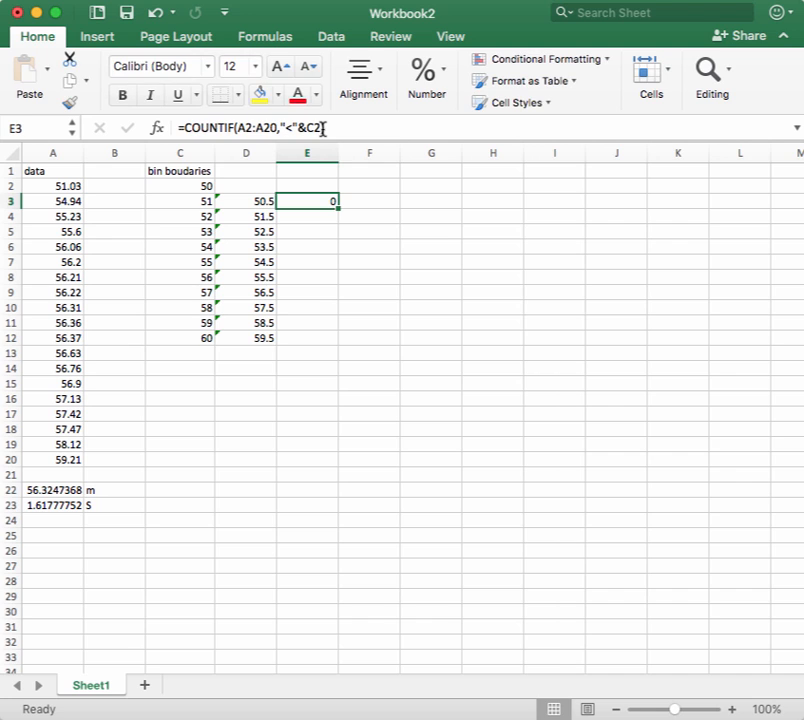
{"action": "left_click_drag", "start_coordinate": [338, 207], "coordinate": [334, 239]}
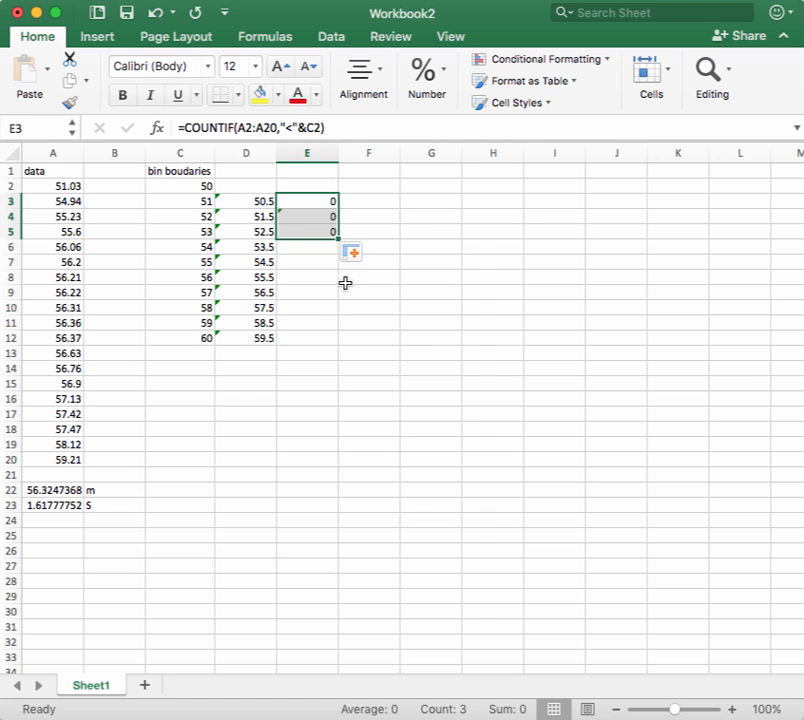
Change the COUNTIF criterion in E3 to ">"&C2 and fill the formula down to E12
{"action": "left_click", "coordinate": [320, 201]}
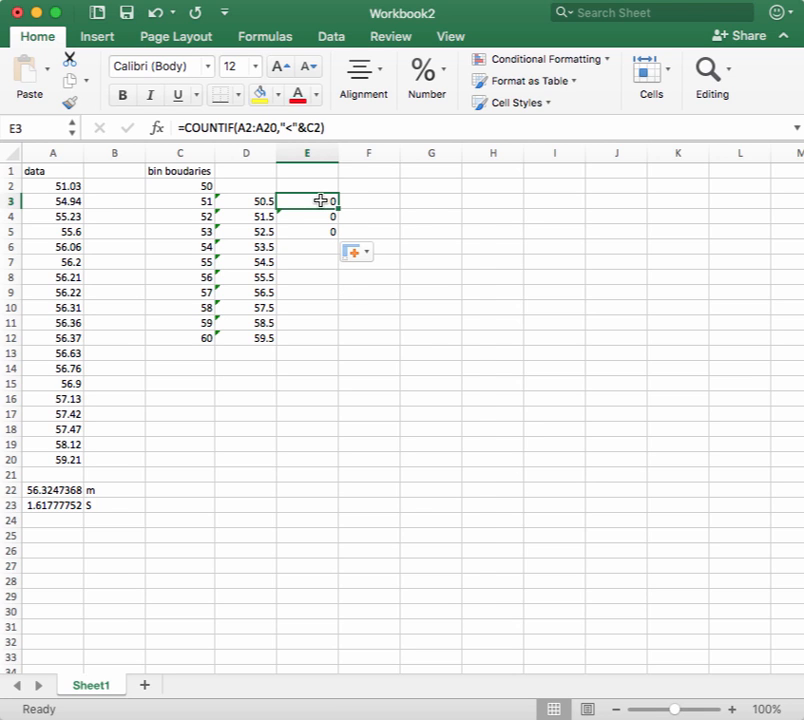
{"action": "double_click", "coordinate": [291, 129]}
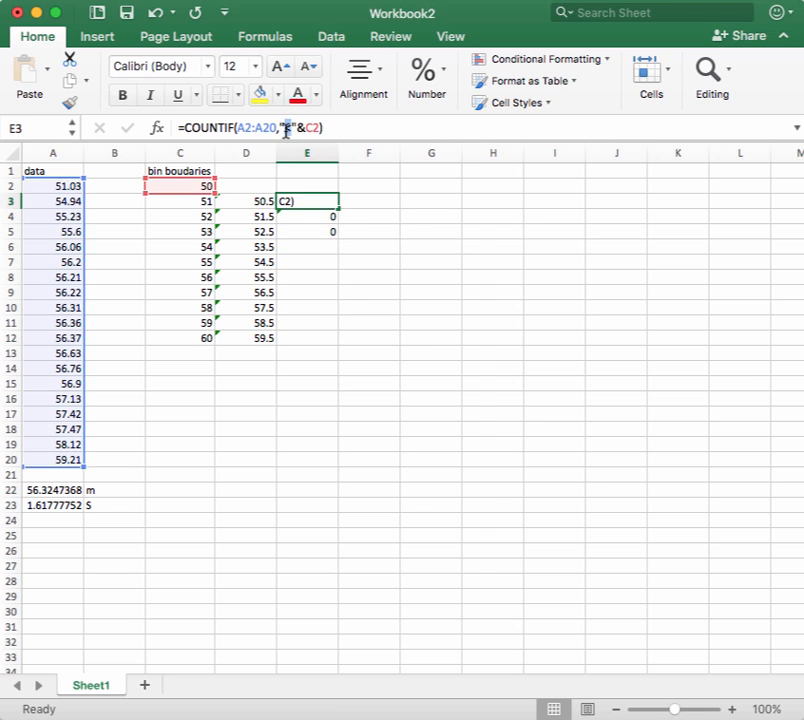
{"action": "type", "text": ">"}
{"action": "key", "text": "Return"}
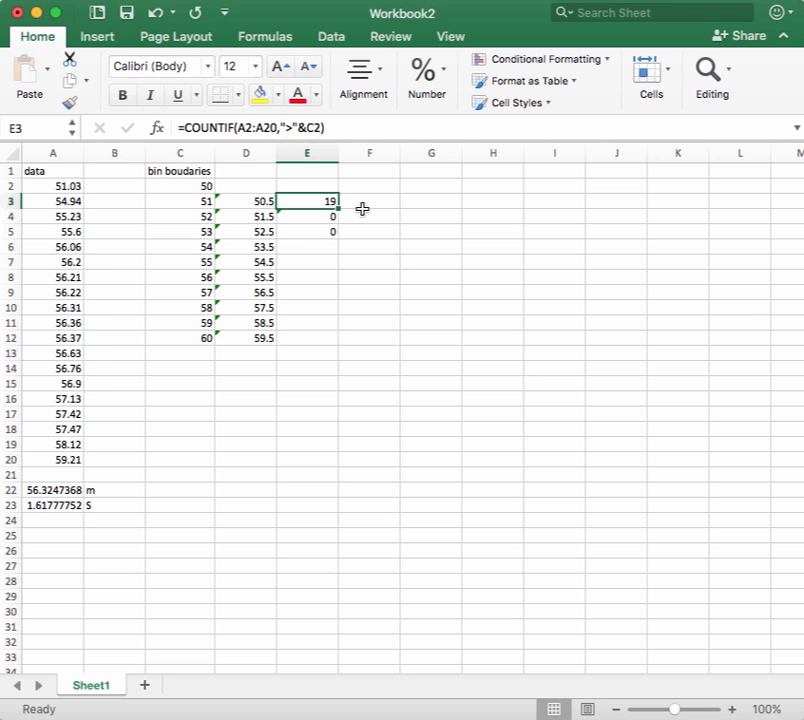
{"action": "left_click_drag", "start_coordinate": [339, 209], "coordinate": [330, 341]}
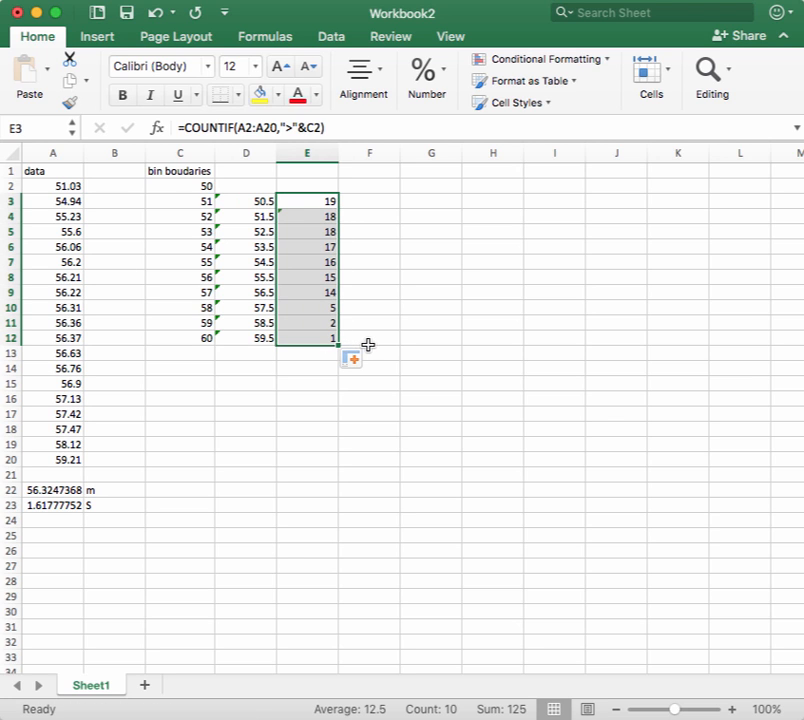
{"action": "left_click", "coordinate": [314, 201]}
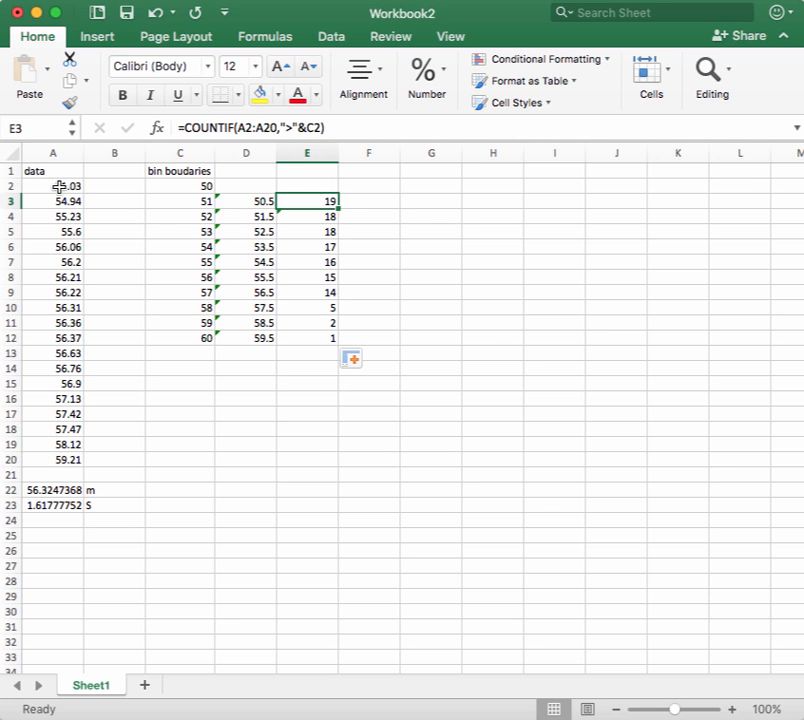
{"action": "left_click_drag", "start_coordinate": [47, 459], "coordinate": [62, 187]}
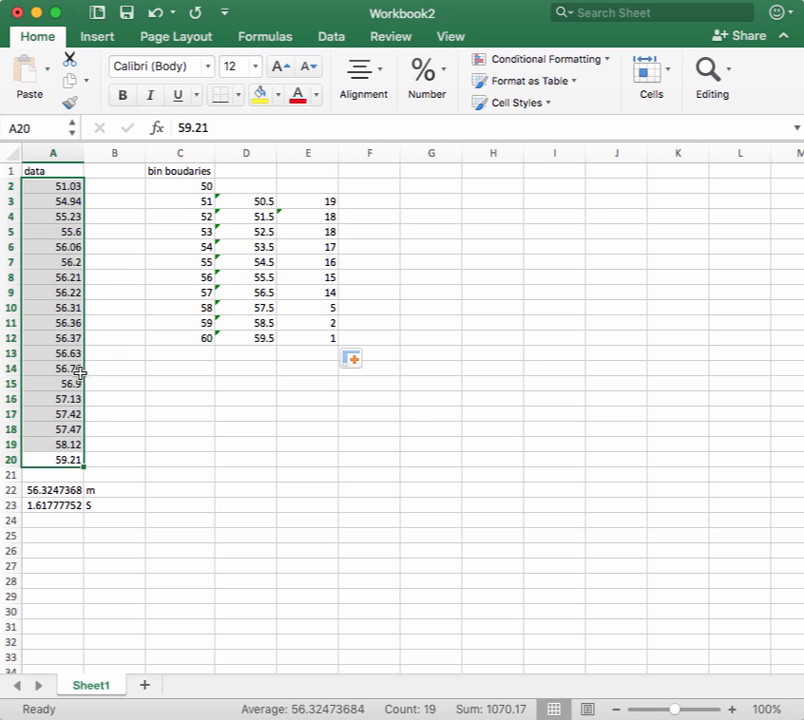
{"action": "left_click", "coordinate": [64, 185]}
{"action": "left_click_drag", "start_coordinate": [64, 185], "coordinate": [66, 455]}
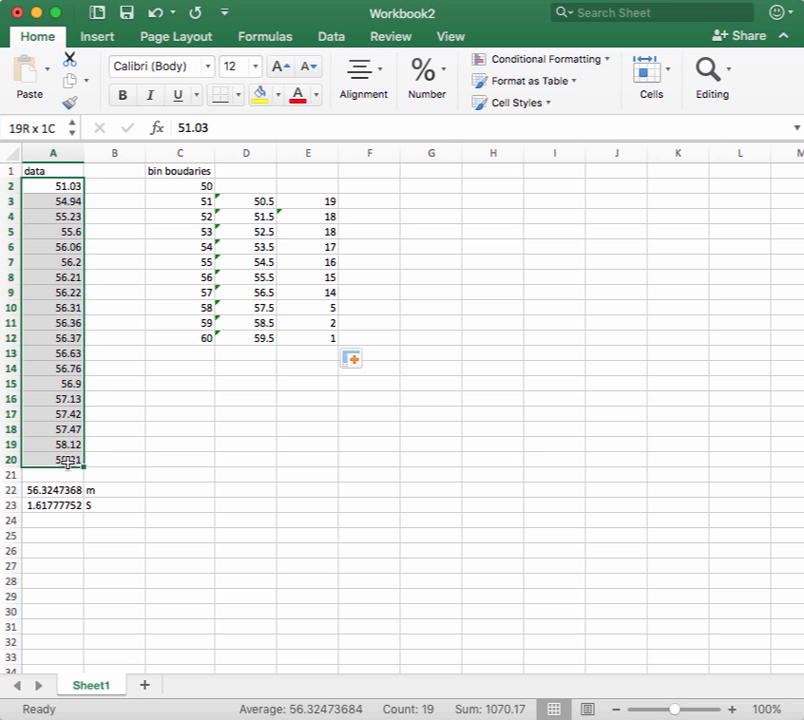
Check the COUNTIF formulas in E3, E4 and E12 for the data ranges and bin boundaries they reference
{"action": "left_click", "coordinate": [318, 200]}
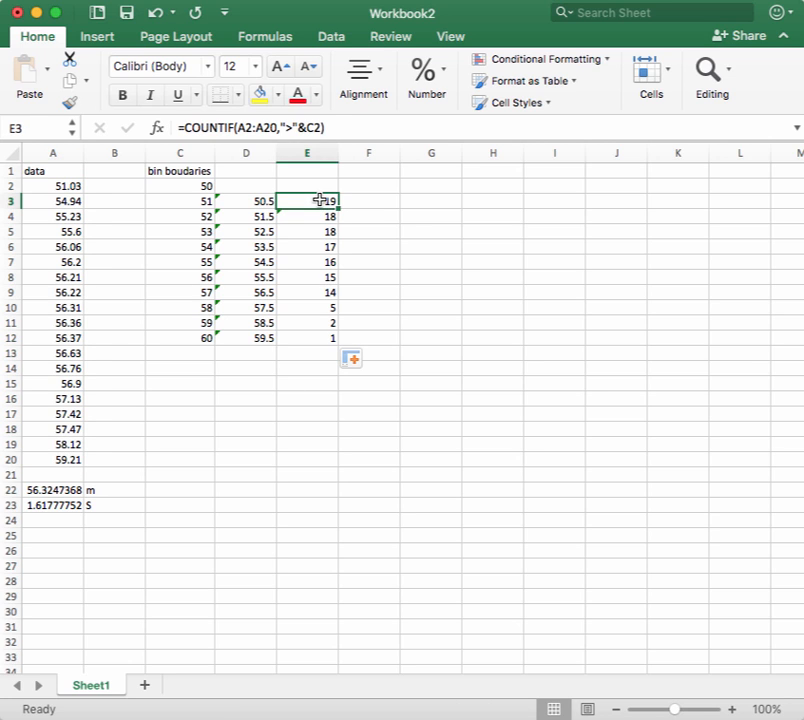
{"action": "left_click", "coordinate": [265, 201]}
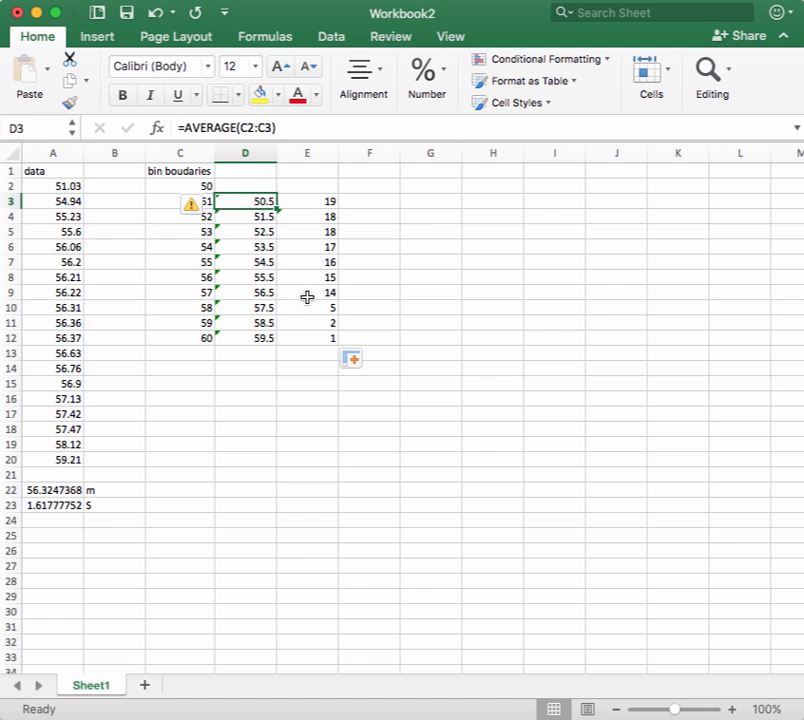
{"action": "left_click", "coordinate": [325, 216]}
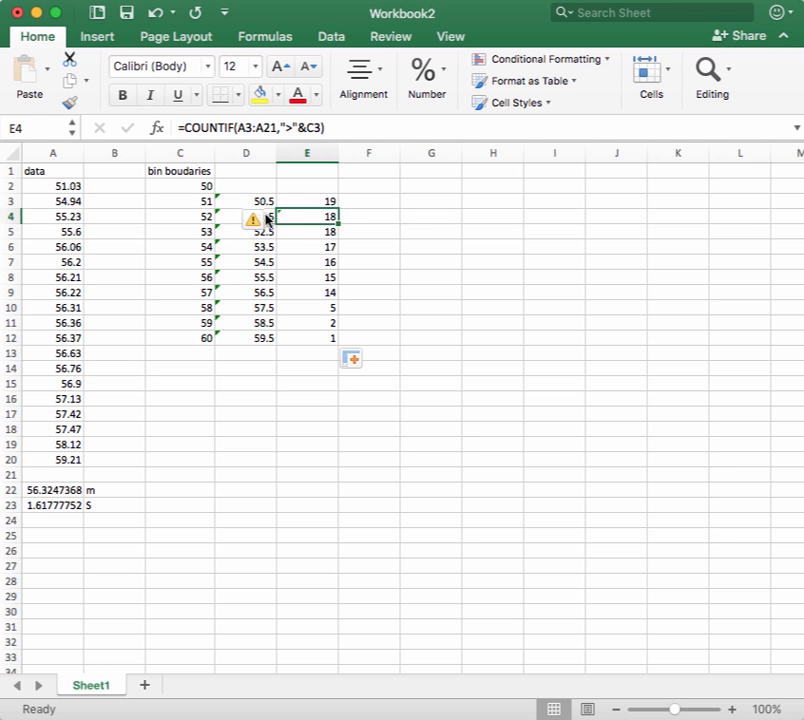
{"action": "left_click", "coordinate": [325, 339]}
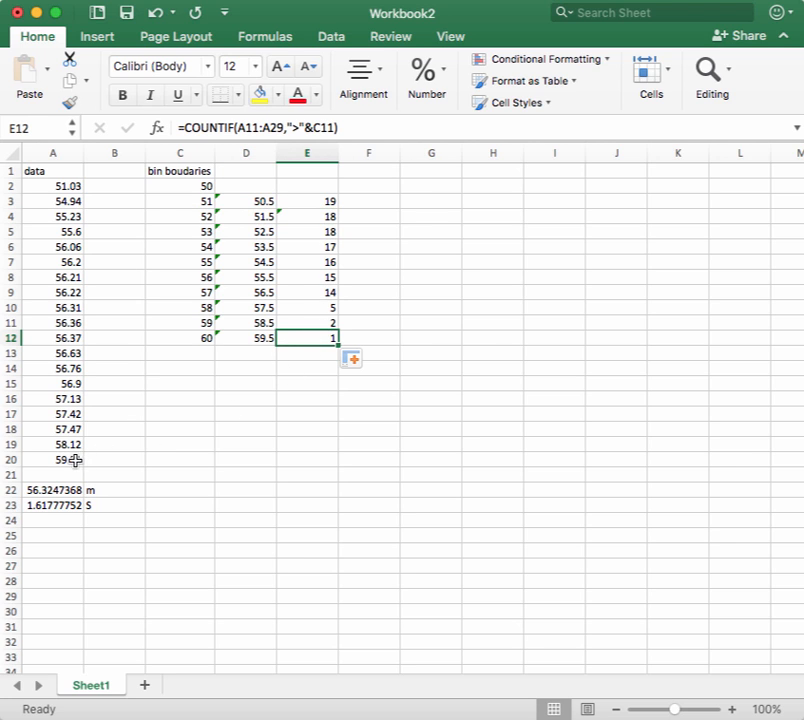
{"action": "scroll", "coordinate": [68, 460], "scroll_direction": "right", "scroll_amount": 1}
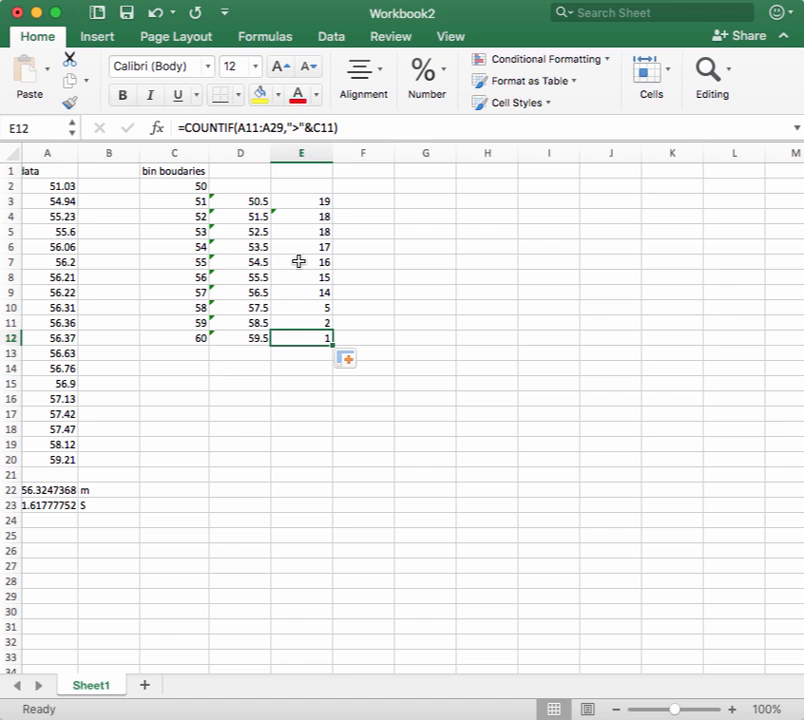
{"action": "left_click", "coordinate": [358, 126]}
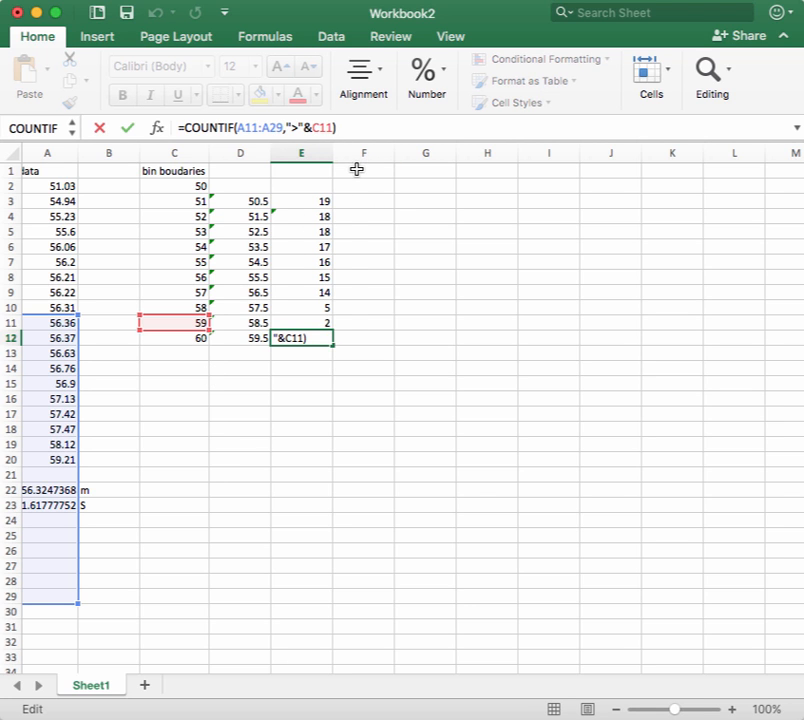
{"action": "key", "text": "ctrl+Return"}
{"action": "left_click", "coordinate": [197, 182]}
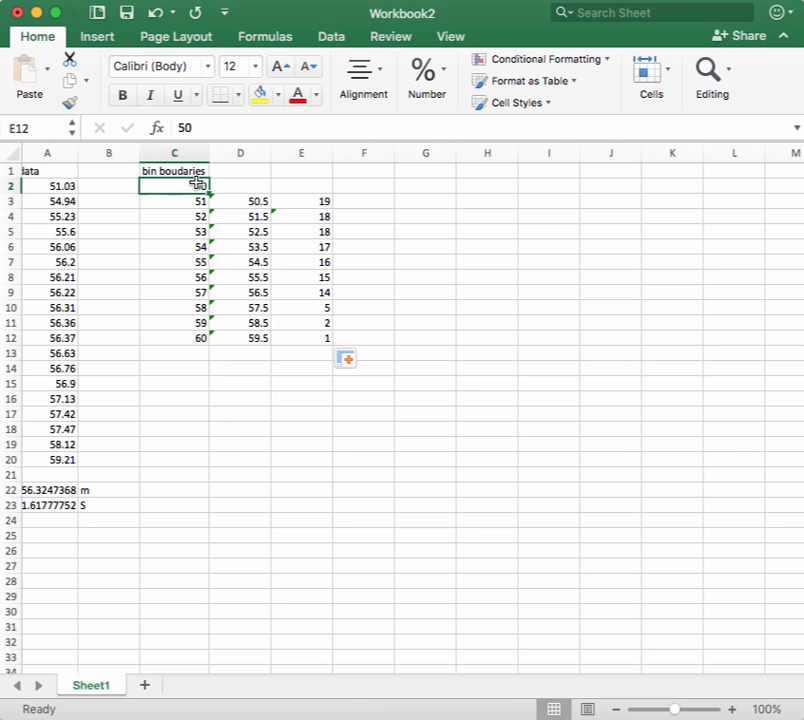
{"action": "left_click_drag", "start_coordinate": [197, 182], "coordinate": [198, 200]}
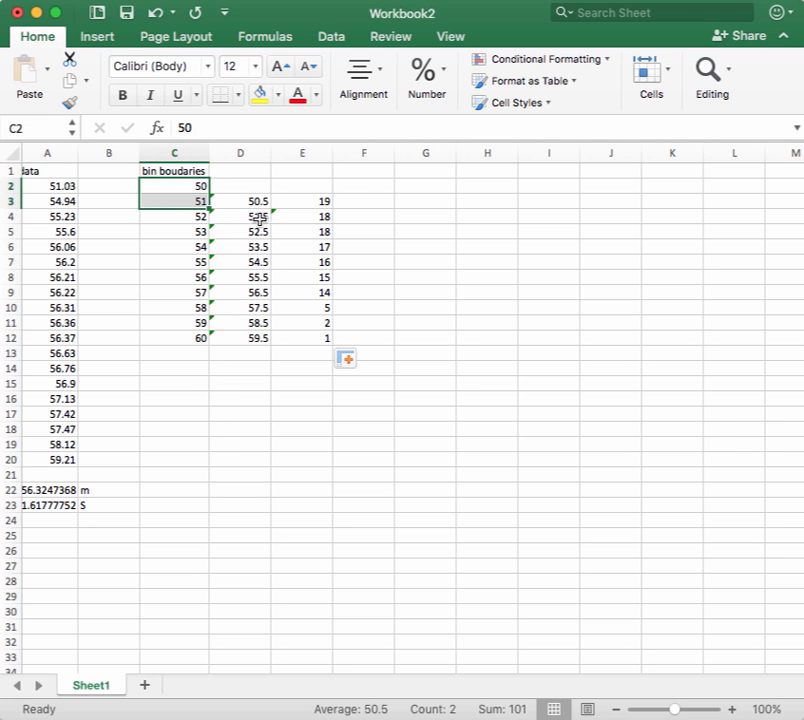
{"action": "left_click", "coordinate": [318, 216]}
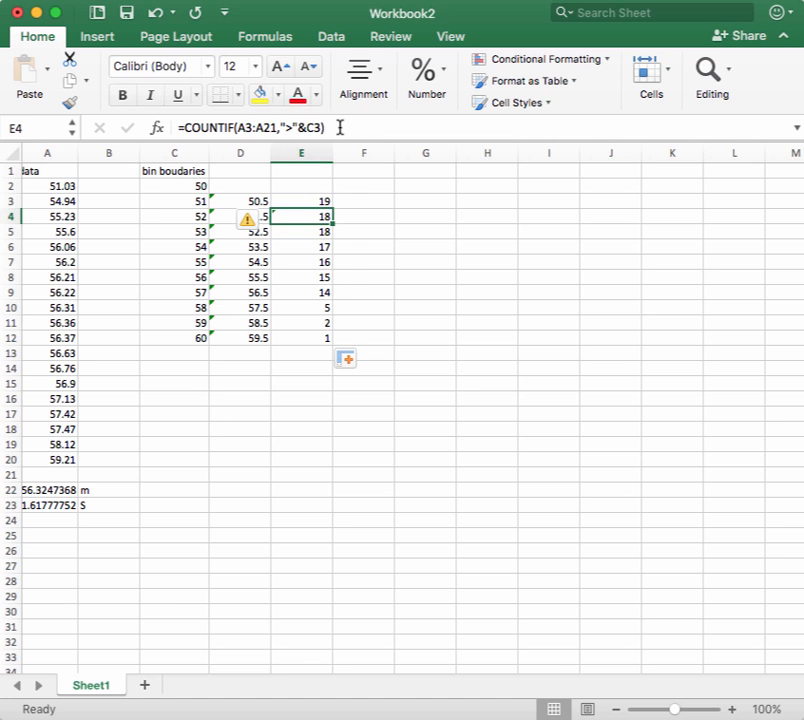
{"action": "left_click", "coordinate": [340, 127]}
{"action": "type", "text": "-"}
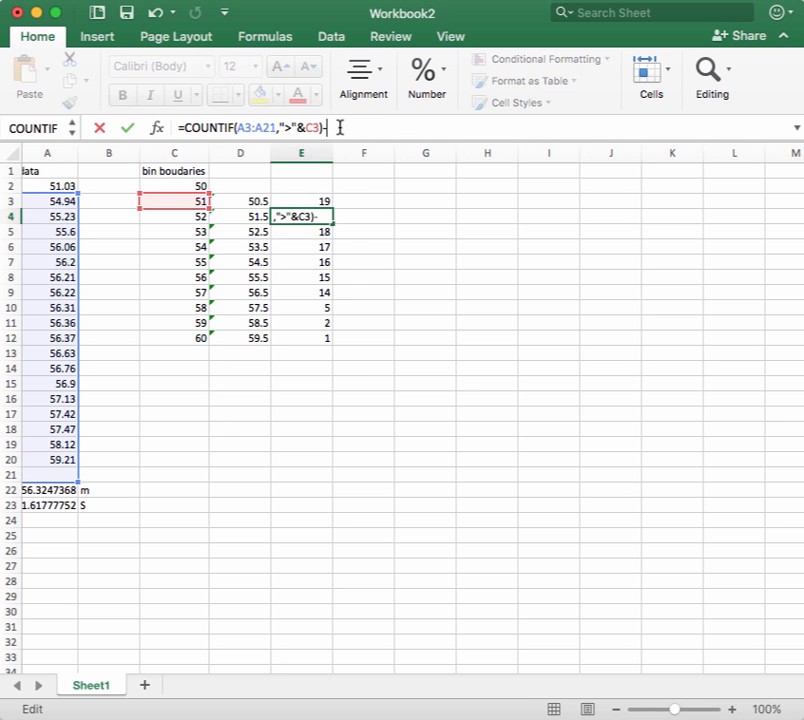
{"action": "left_click_drag", "start_coordinate": [180, 127], "coordinate": [321, 127]}
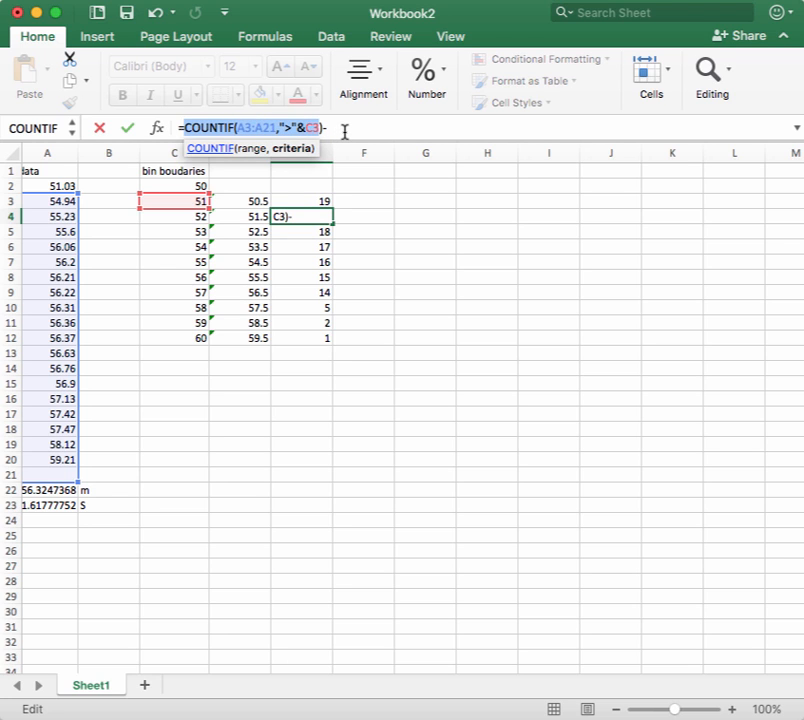
{"action": "key", "text": "Escape"}
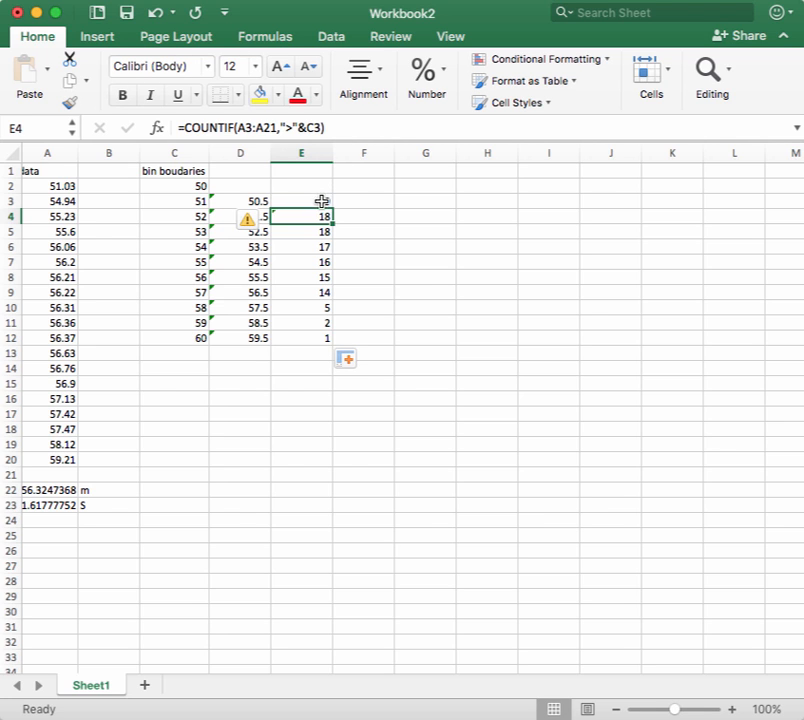
Make the data range in E3's COUNTIF formula absolute as $A$2:$A$20 and fill the formula down to E12
{"action": "left_click", "coordinate": [315, 194]}
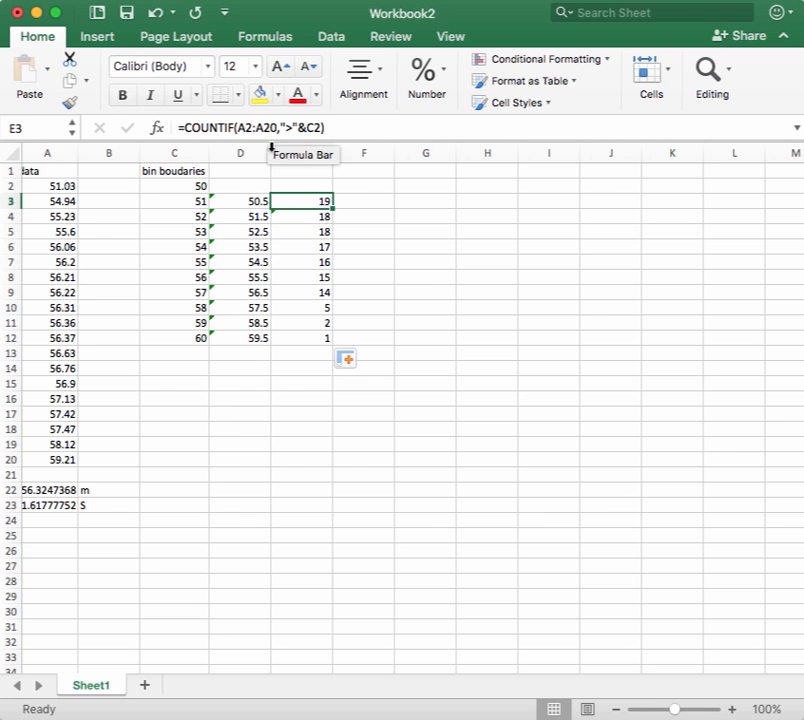
{"action": "left_click", "coordinate": [317, 216]}
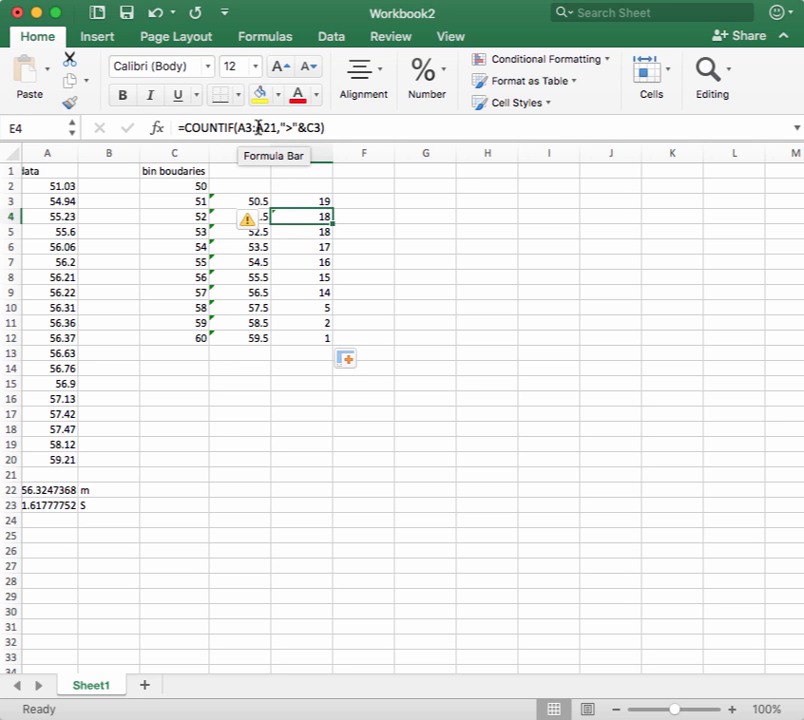
{"action": "left_click", "coordinate": [308, 200]}
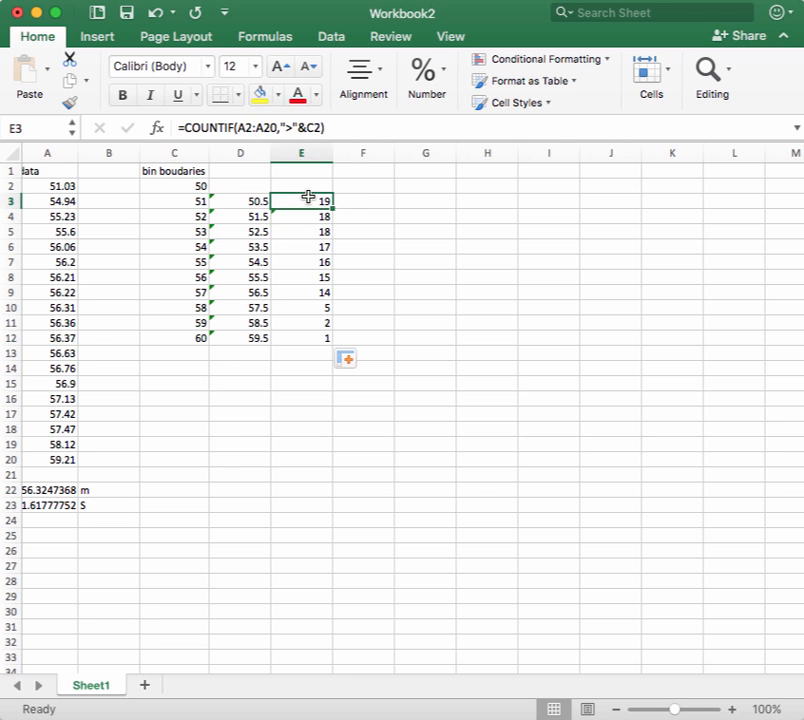
{"action": "left_click", "coordinate": [250, 128]}
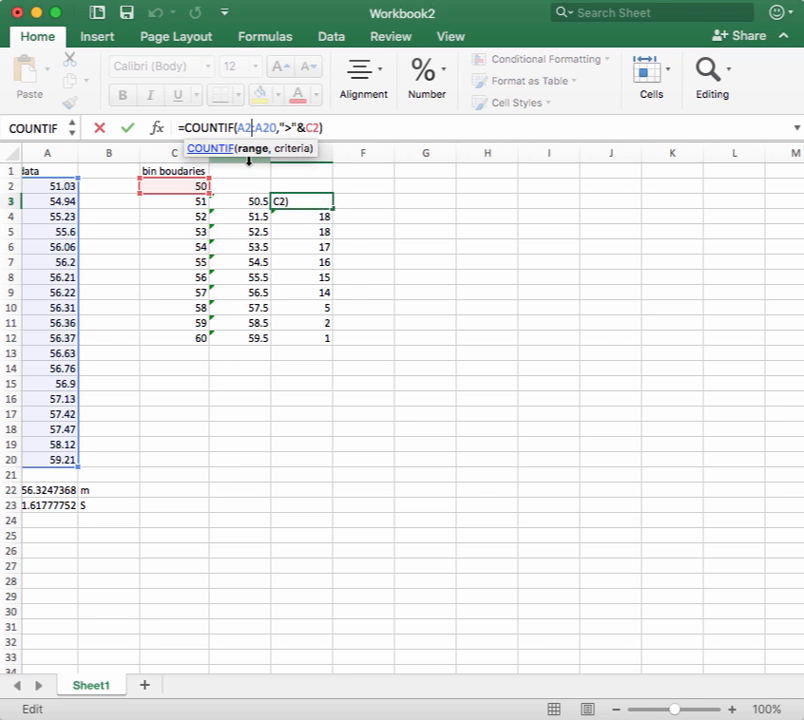
{"action": "key", "text": "super+t"}
{"action": "left_click", "coordinate": [283, 128]}
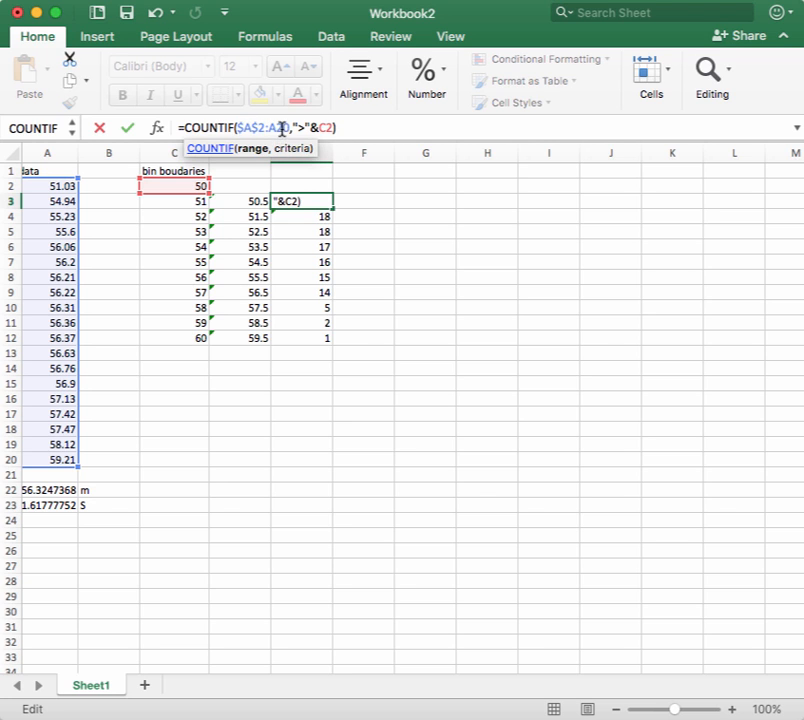
{"action": "key", "text": "super+t"}
{"action": "key", "text": "ctrl+Return"}
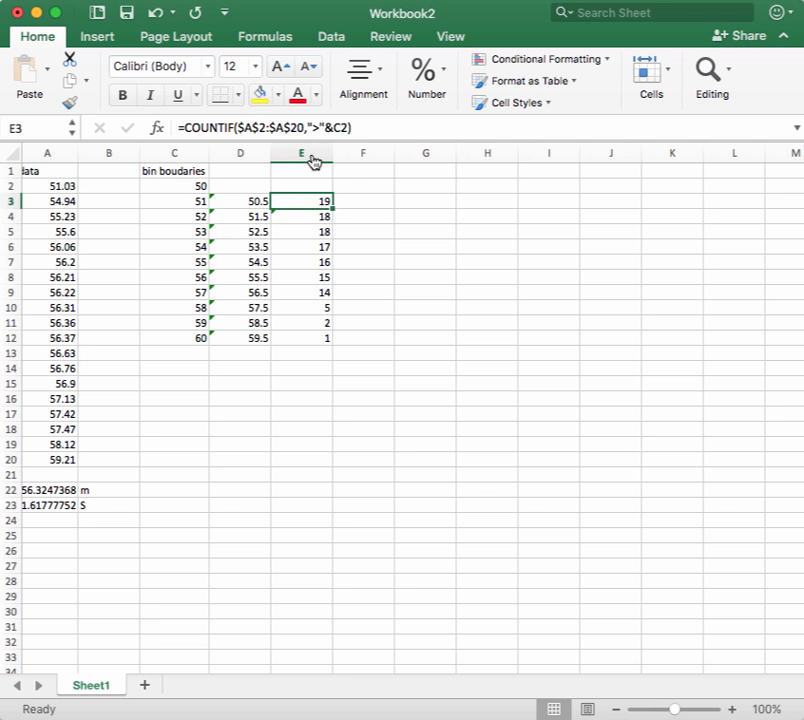
{"action": "double_click", "coordinate": [331, 207]}
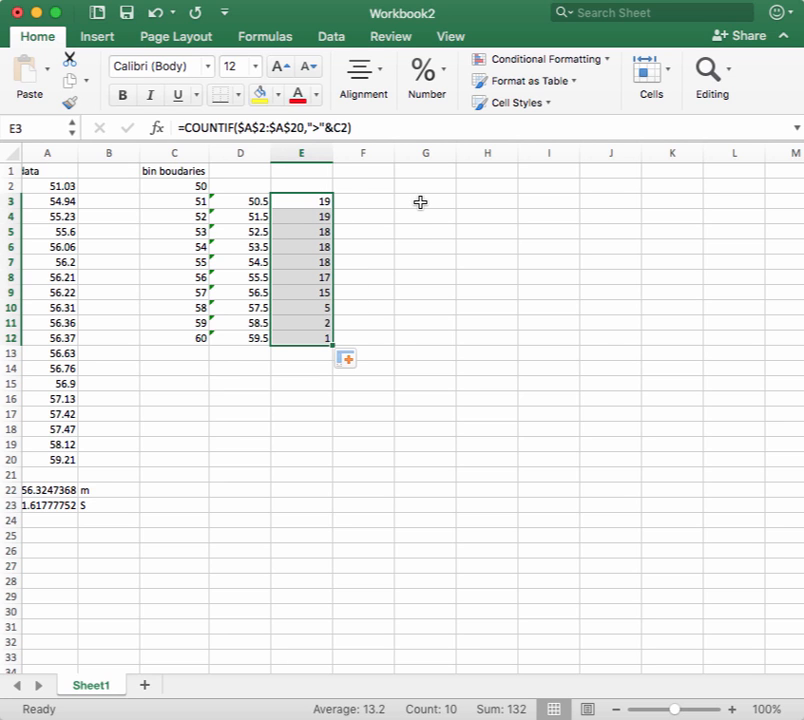
Subtract COUNTIF($A$2:$A$20,">"&C3) from the existing count in E3 and fill the formula down to E12
{"action": "left_click", "coordinate": [327, 199]}
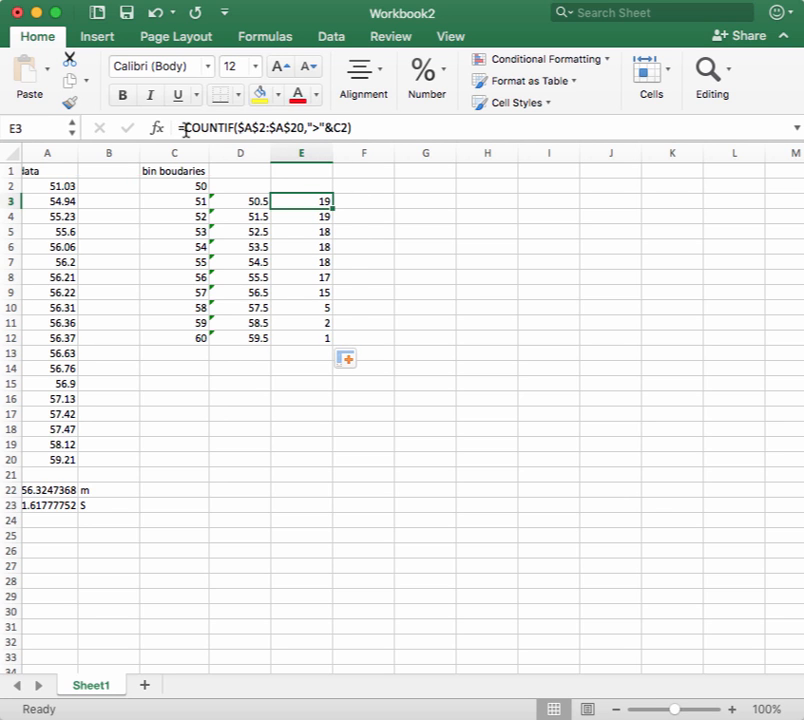
{"action": "left_click_drag", "start_coordinate": [186, 130], "coordinate": [377, 126]}
{"action": "key", "text": "cmd+c"}
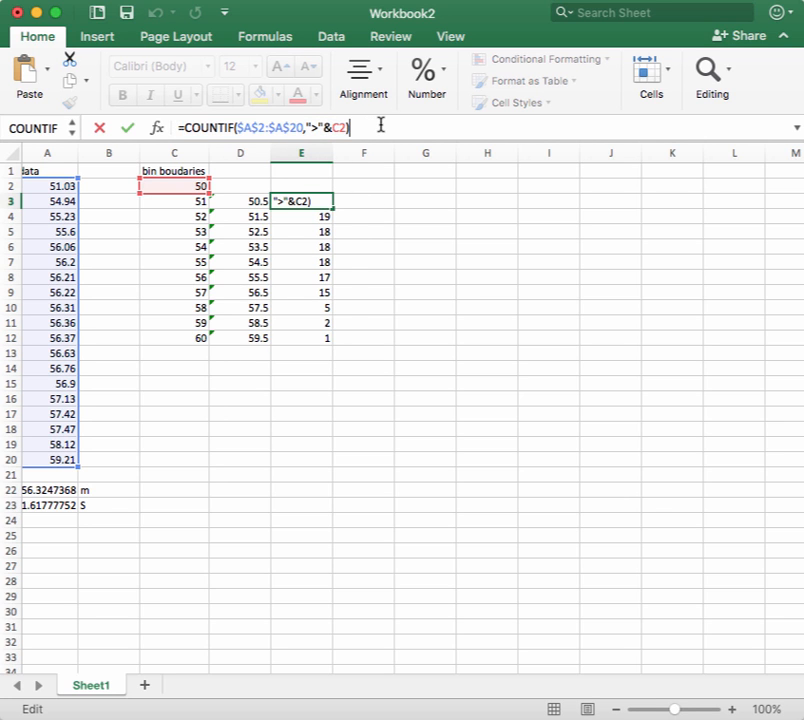
{"action": "left_click", "coordinate": [378, 126]}
{"action": "key", "text": "cmd+v"}
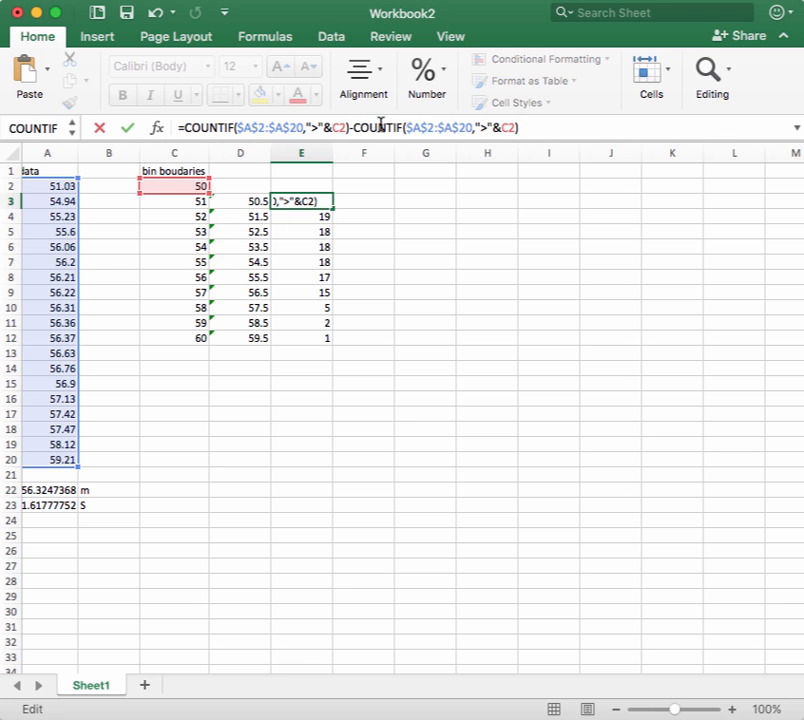
{"action": "left_click", "coordinate": [510, 128]}
{"action": "key", "text": "BackSpace"}
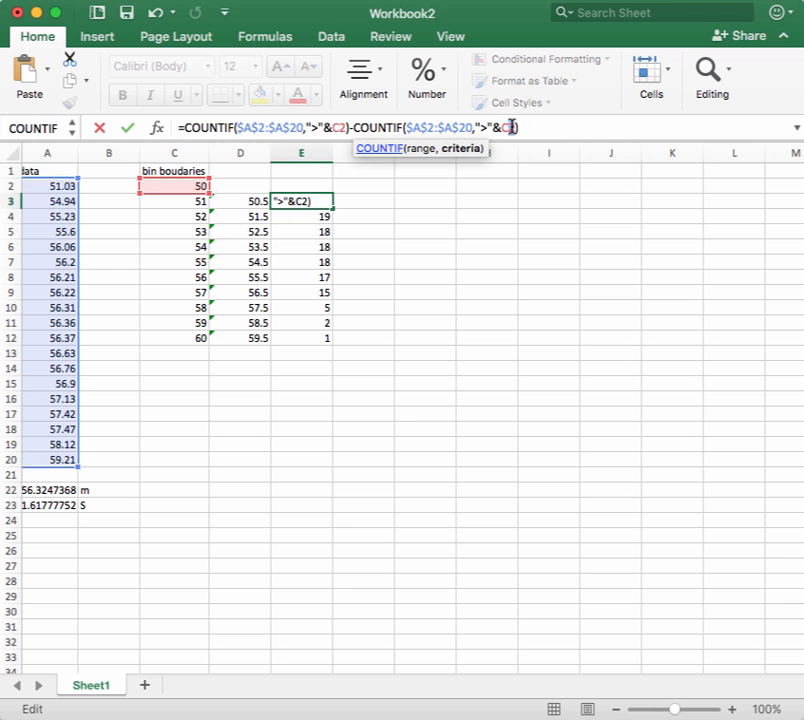
{"action": "type", "text": "3"}
{"action": "key", "text": "Return"}
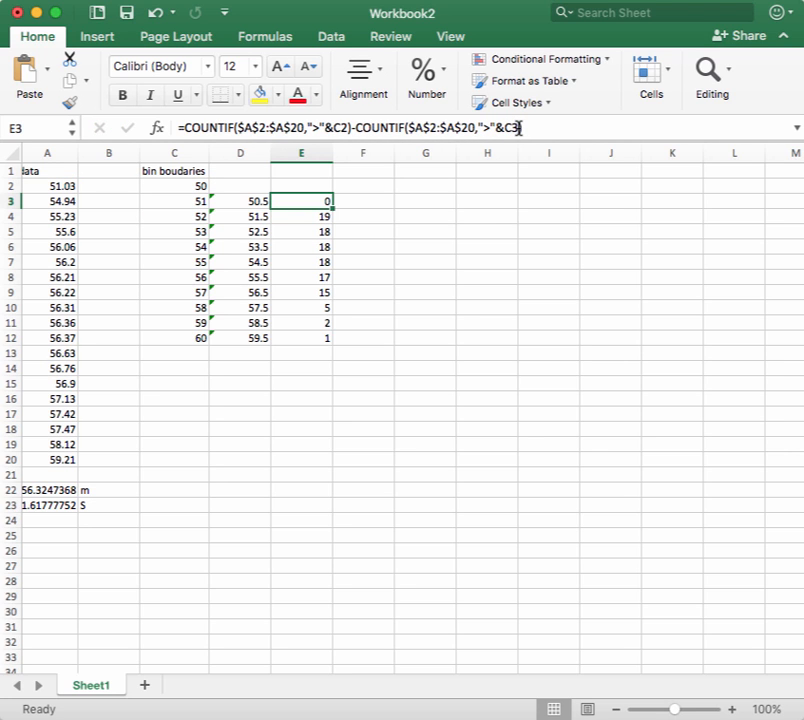
{"action": "double_click", "coordinate": [331, 207]}
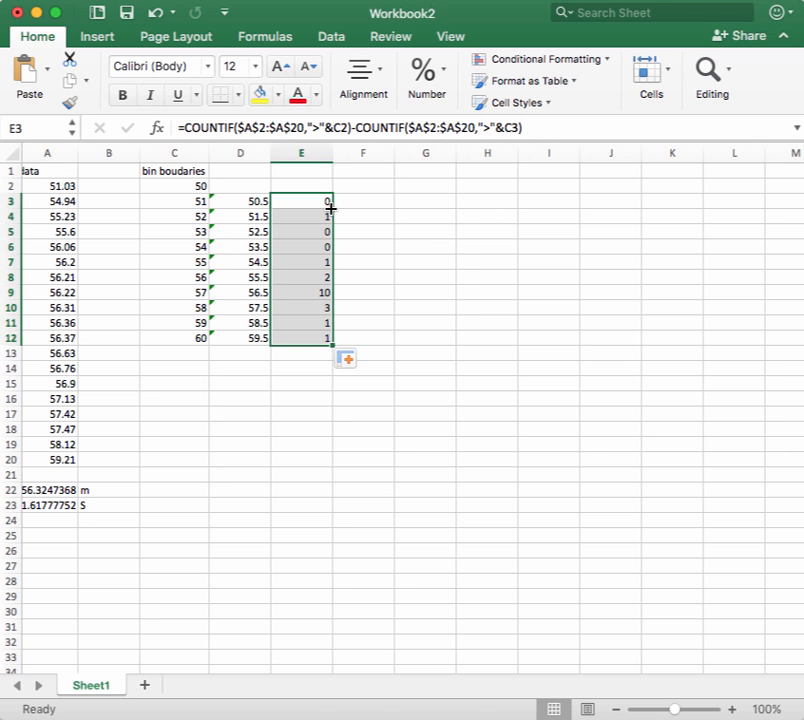
Check the per-bin counts in E3:E9 against their pairs of bin boundaries and the data in column A
{"action": "left_click", "coordinate": [320, 201]}
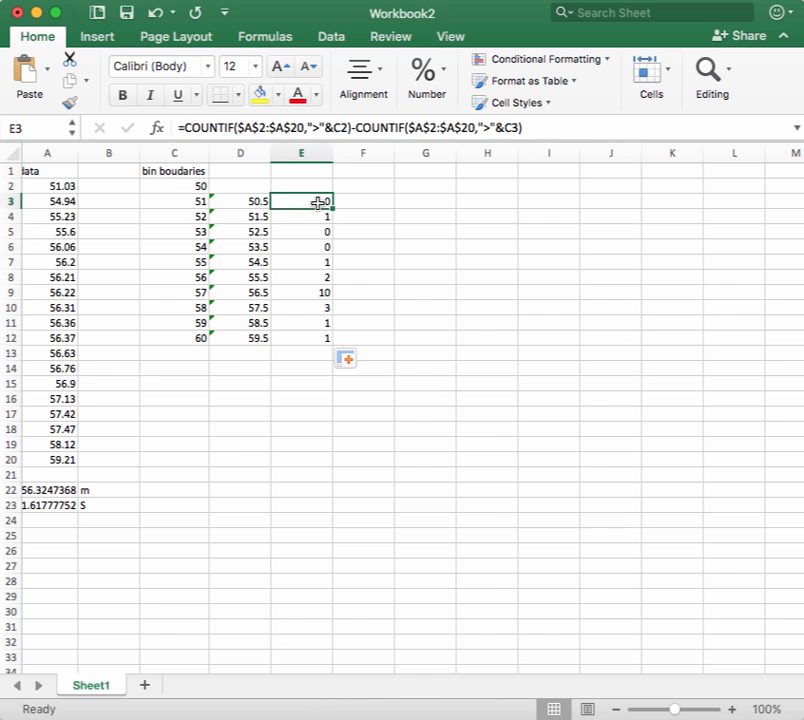
{"action": "left_click_drag", "start_coordinate": [200, 186], "coordinate": [201, 246]}
{"action": "left_click", "coordinate": [316, 215]}
{"action": "left_click", "coordinate": [318, 231]}
{"action": "left_click", "coordinate": [325, 244]}
{"action": "left_click", "coordinate": [320, 260]}
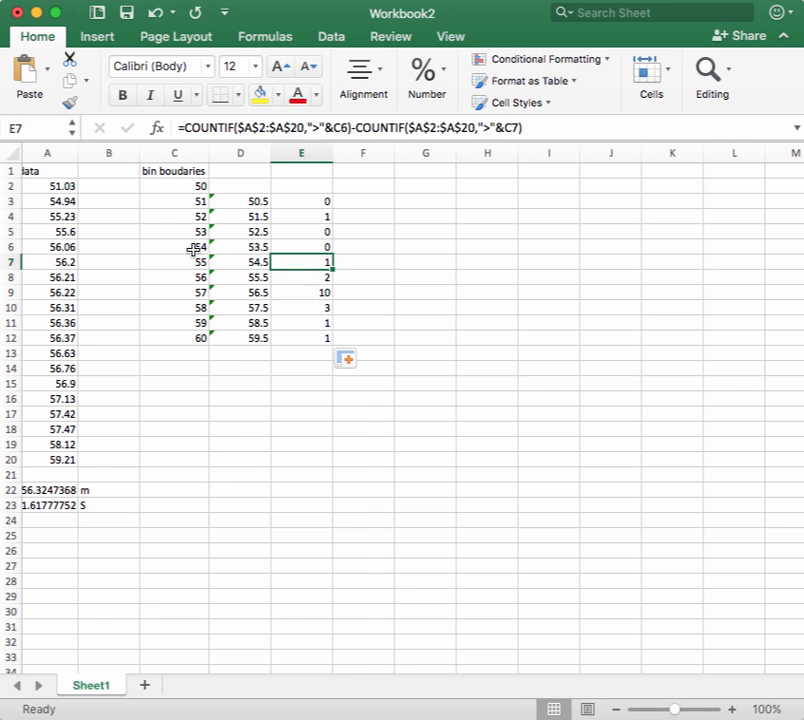
{"action": "left_click", "coordinate": [315, 291]}
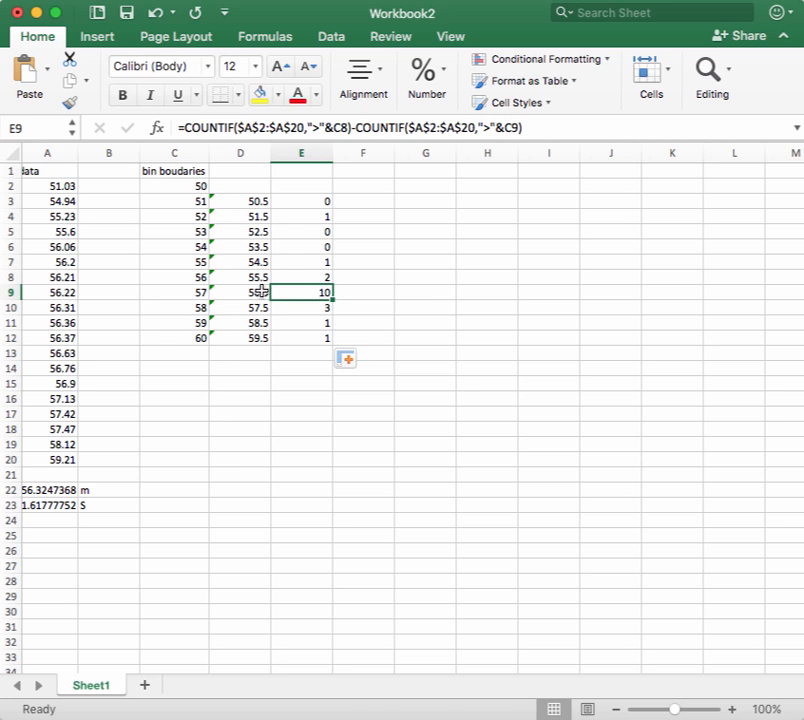
{"action": "left_click", "coordinate": [181, 278]}
{"action": "left_click_drag", "start_coordinate": [181, 278], "coordinate": [187, 293]}
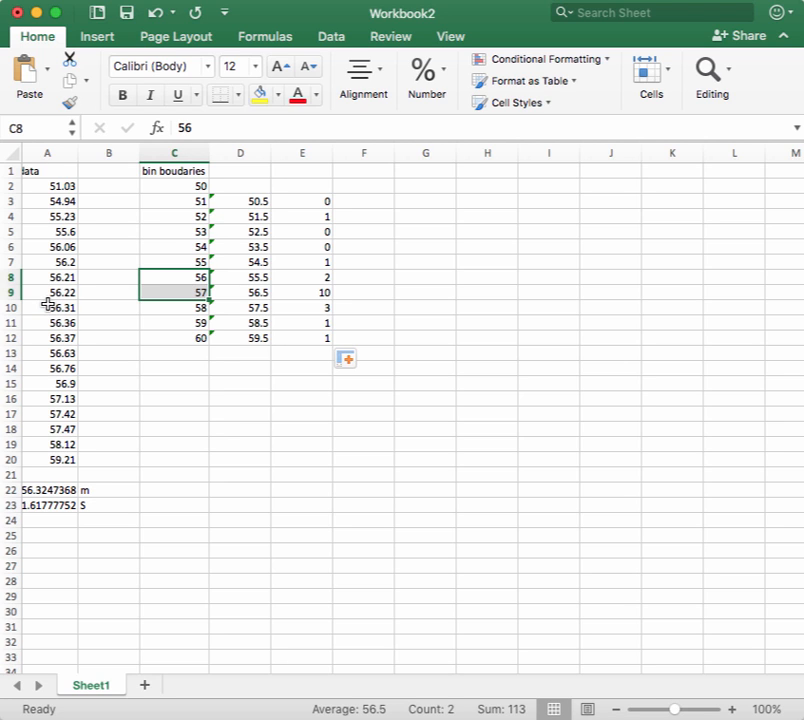
Examine which bin boundary cells the count formulas in E3 and E4 reference, leaving both formulas as they are
{"action": "left_click", "coordinate": [318, 201]}
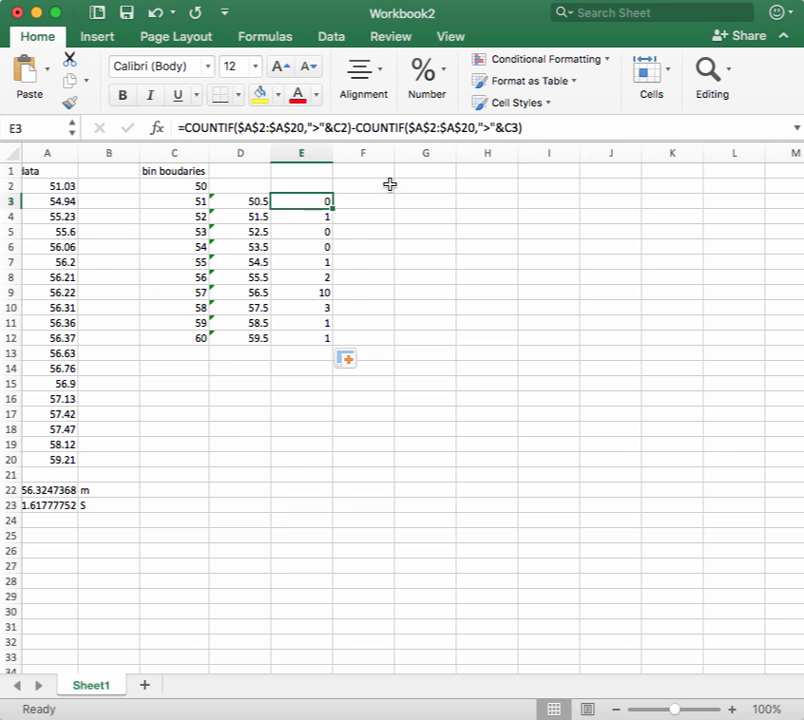
{"action": "left_click", "coordinate": [564, 129]}
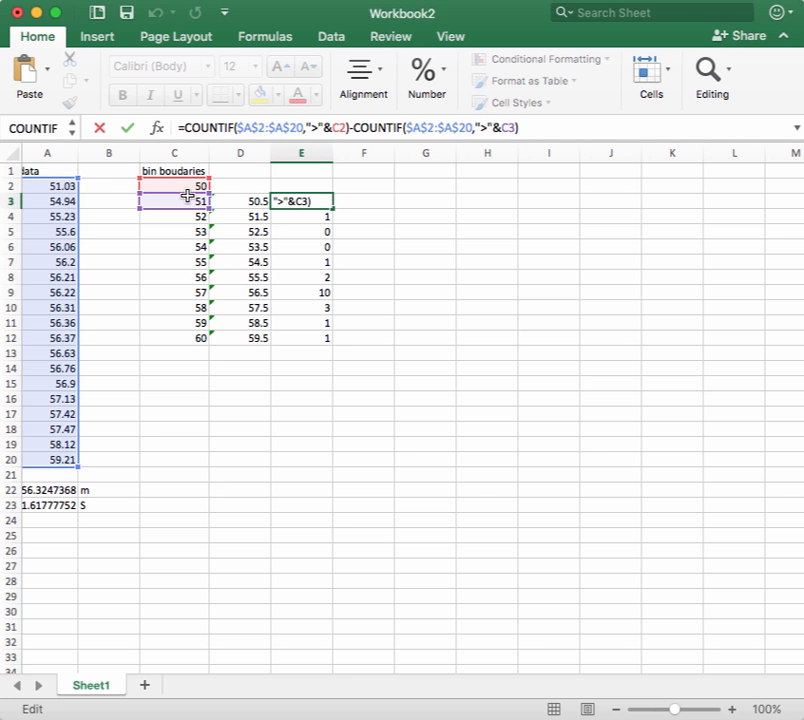
{"action": "key", "text": "Escape"}
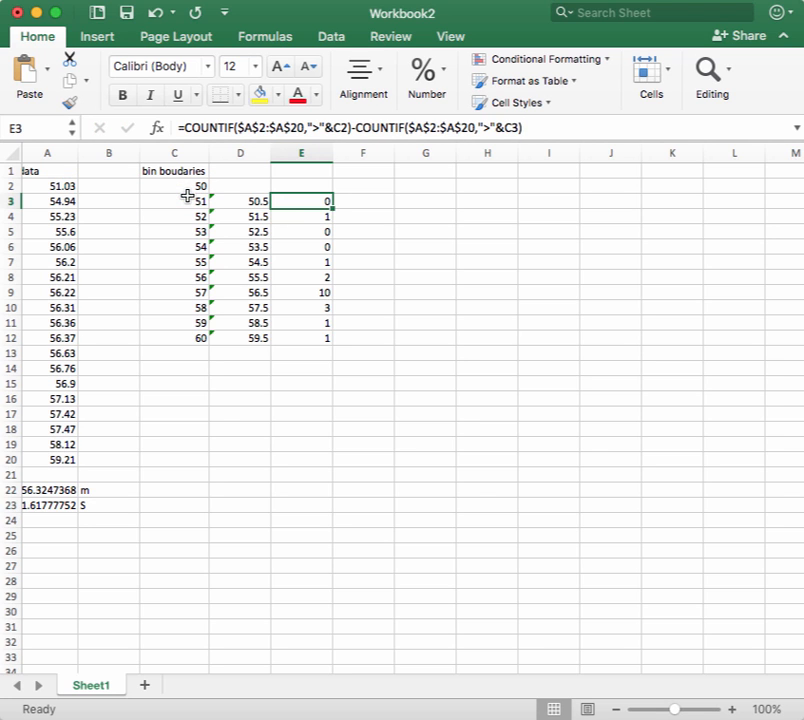
{"action": "left_click", "coordinate": [295, 217]}
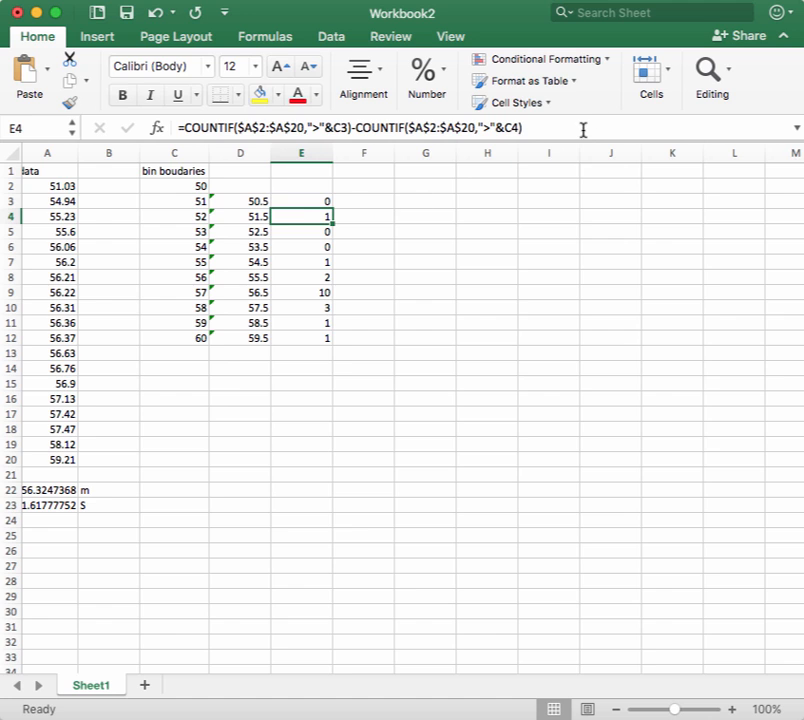
{"action": "left_click", "coordinate": [581, 129]}
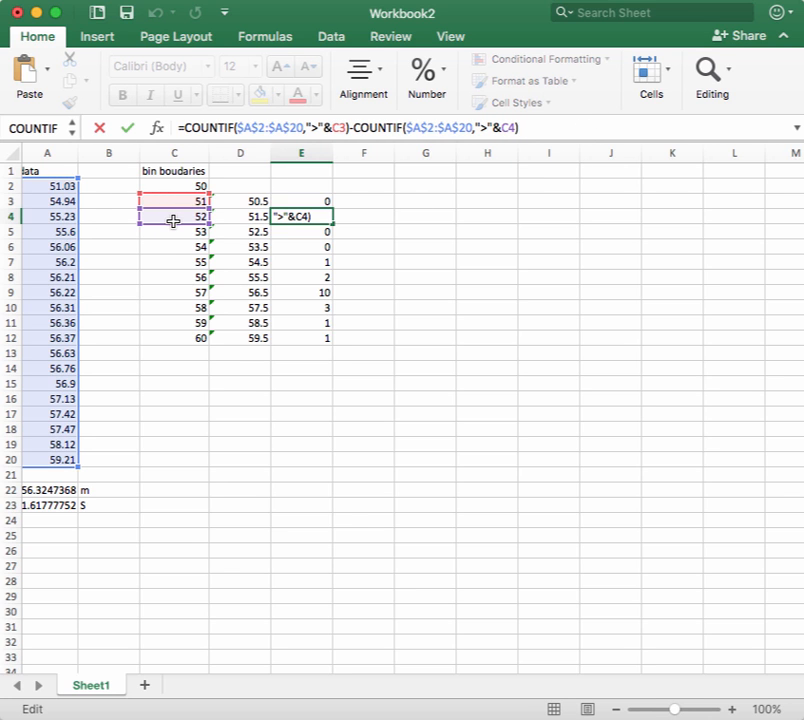
{"action": "key", "text": "Escape"}
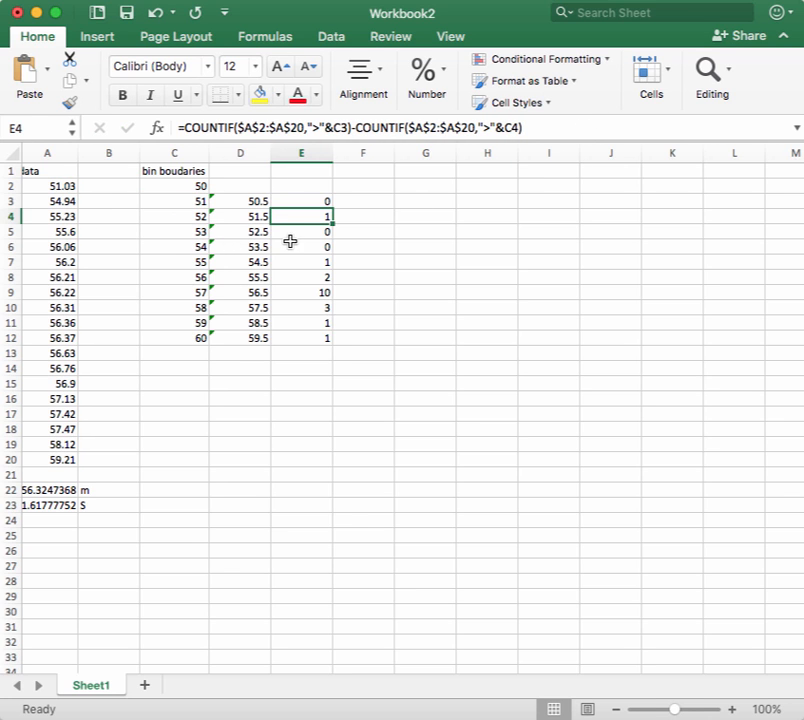
Examine which bin boundary cells the count formula in E5 references, leaving the formula as it is
{"action": "left_click", "coordinate": [290, 234]}
{"action": "left_click", "coordinate": [535, 131]}
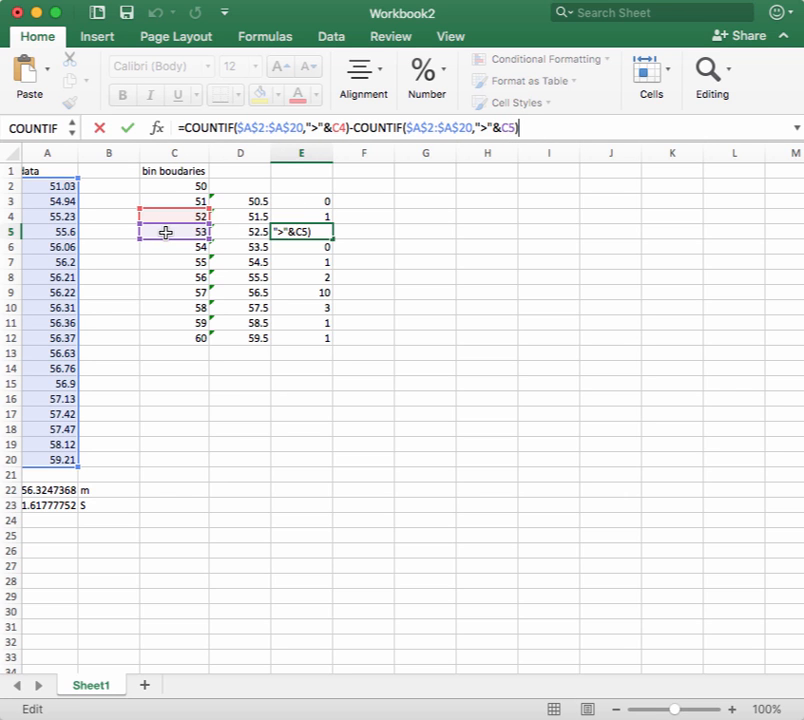
{"action": "key", "text": "Escape"}
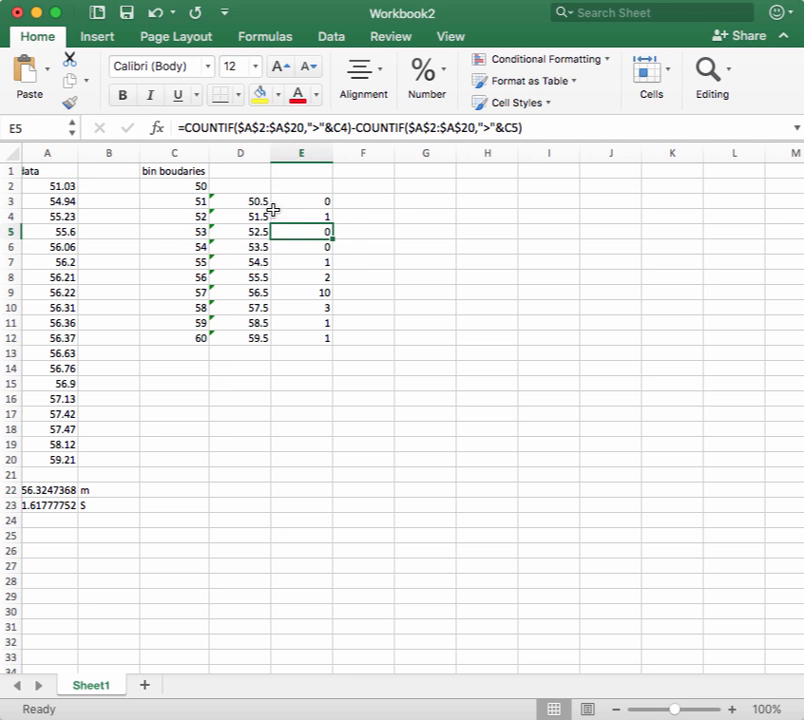
Try plotting the midpoints and counts in D3:E12 directly as a column chart, and delete that chart
{"action": "left_click_drag", "start_coordinate": [249, 201], "coordinate": [311, 333]}
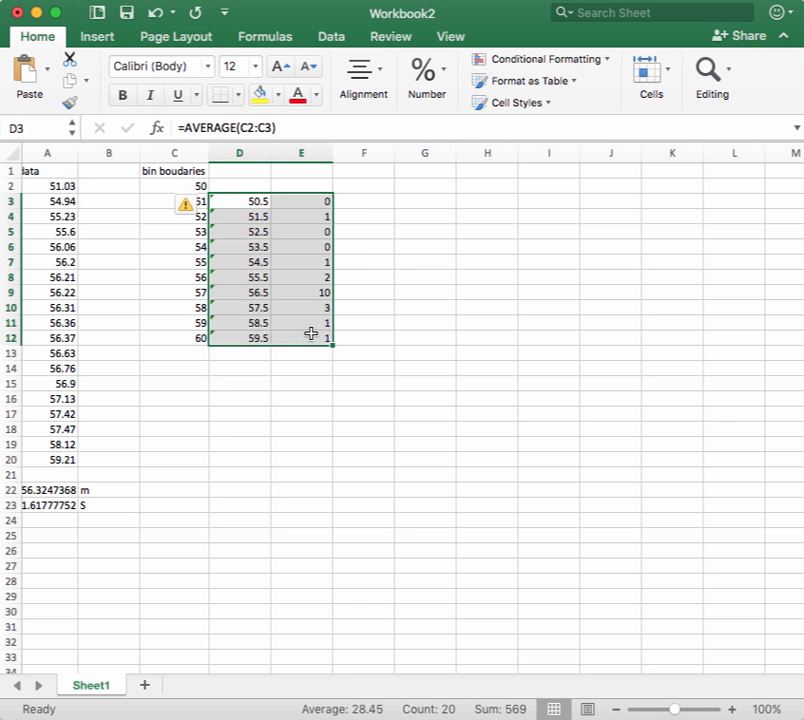
{"action": "left_click", "coordinate": [89, 40]}
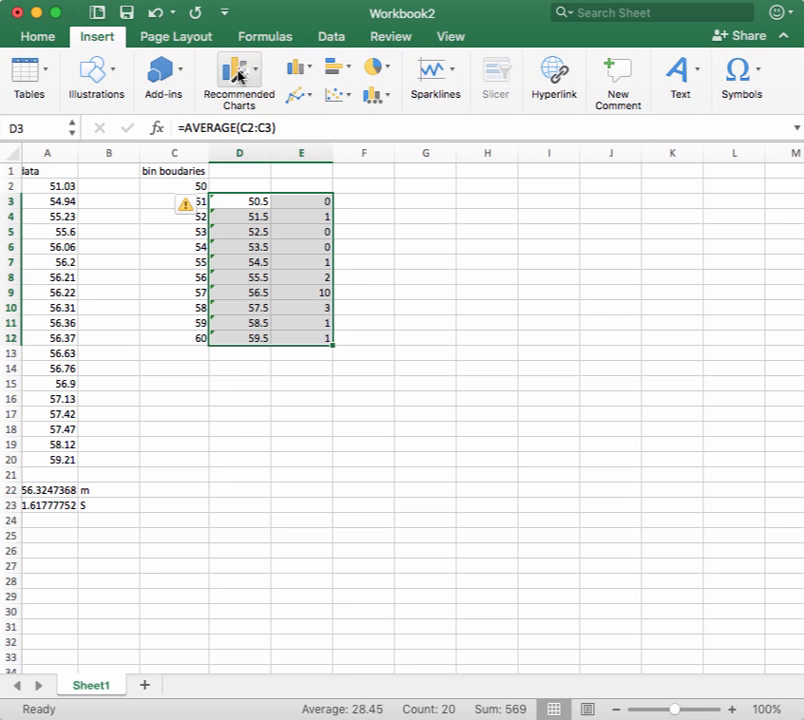
{"action": "left_click", "coordinate": [296, 72]}
{"action": "left_click", "coordinate": [319, 125]}
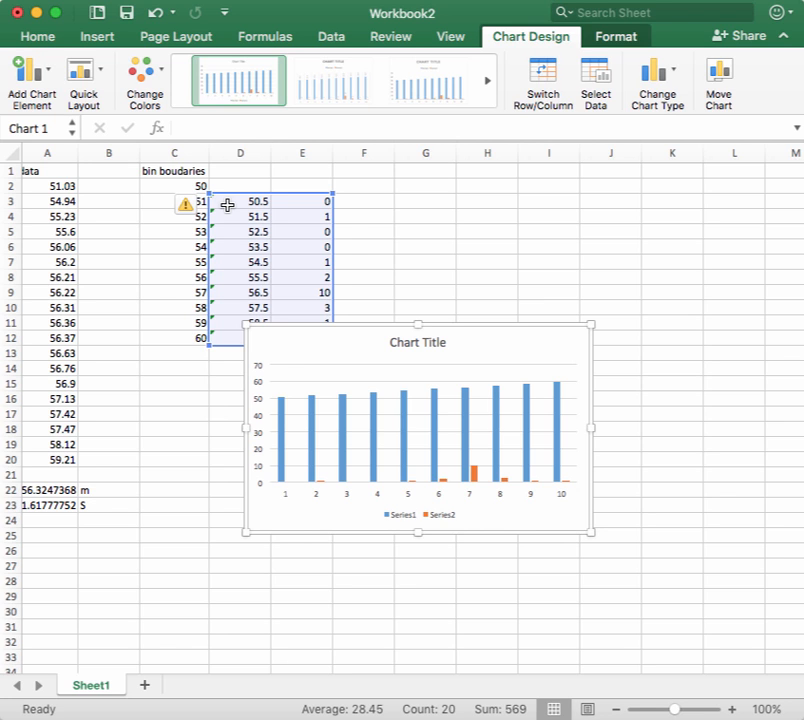
{"action": "key", "text": "Delete"}
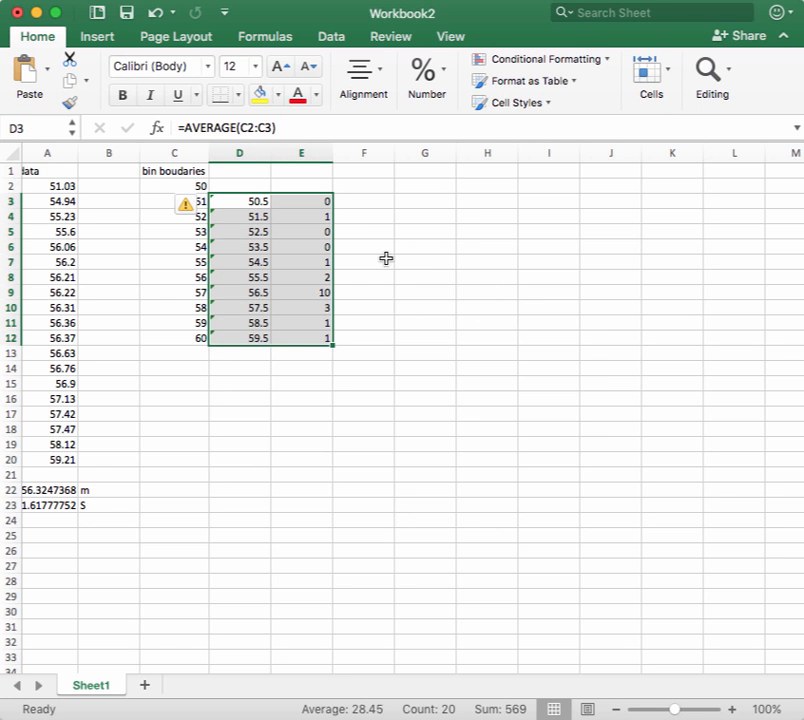
Insert a scatter chart of the bin midpoints and counts in D3:E12 and change its chart type to Column
{"action": "left_click", "coordinate": [100, 37]}
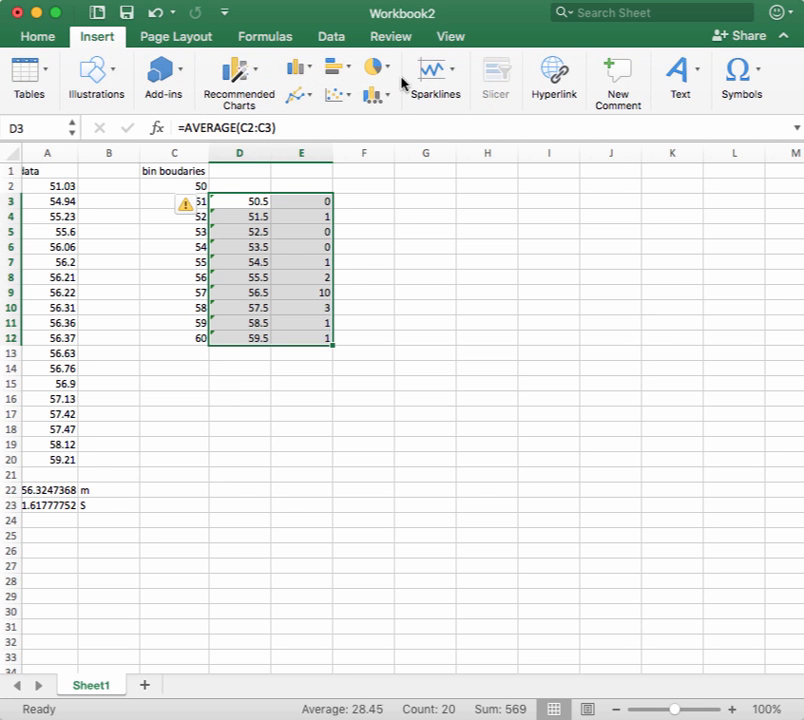
{"action": "left_click", "coordinate": [338, 97]}
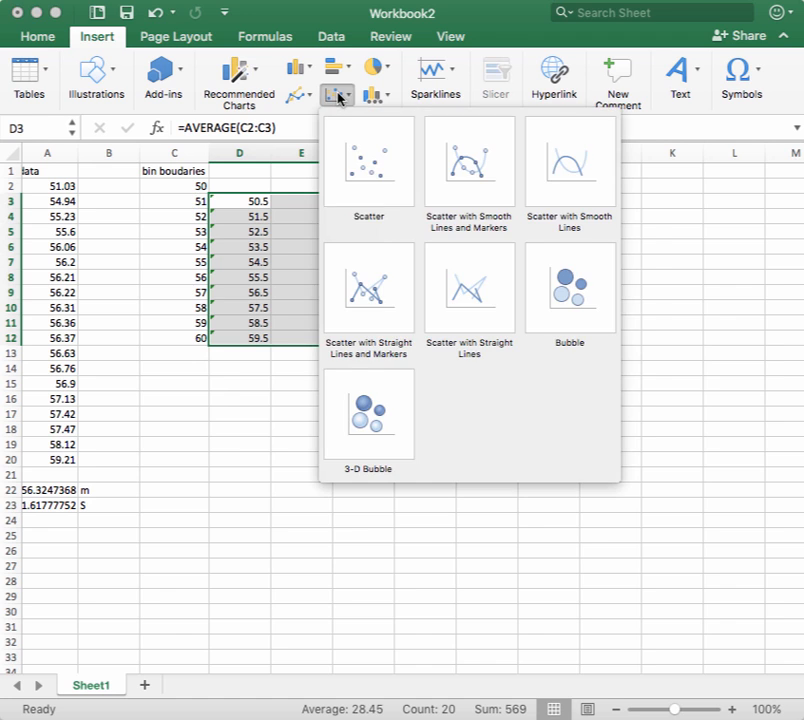
{"action": "left_click", "coordinate": [368, 160]}
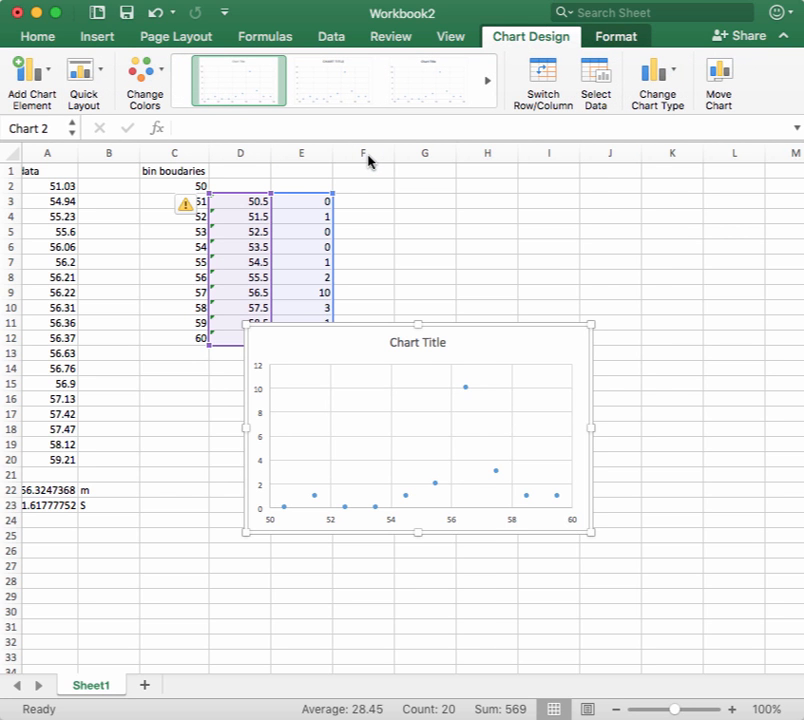
{"action": "left_click_drag", "start_coordinate": [331, 194], "coordinate": [330, 236]}
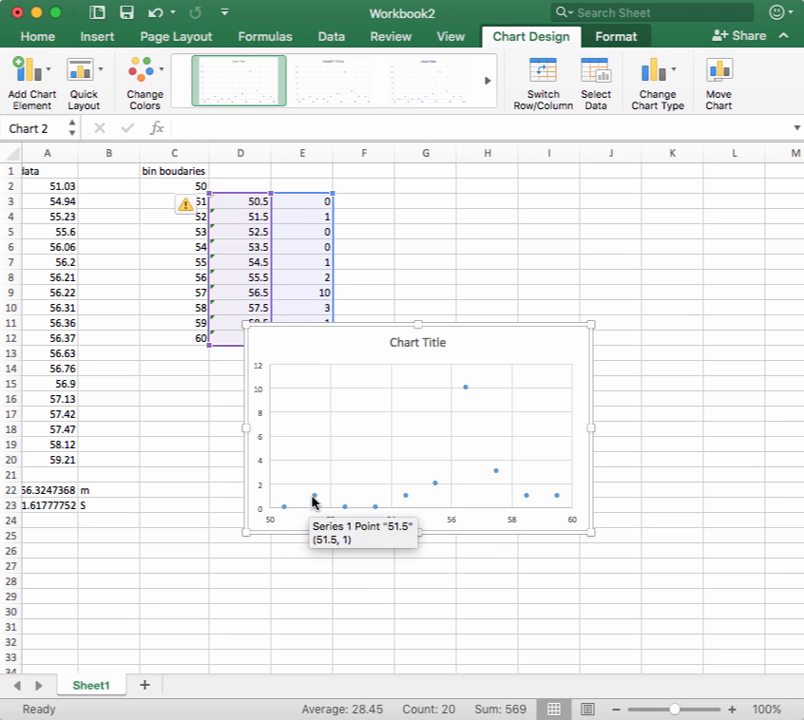
{"action": "left_click", "coordinate": [465, 390]}
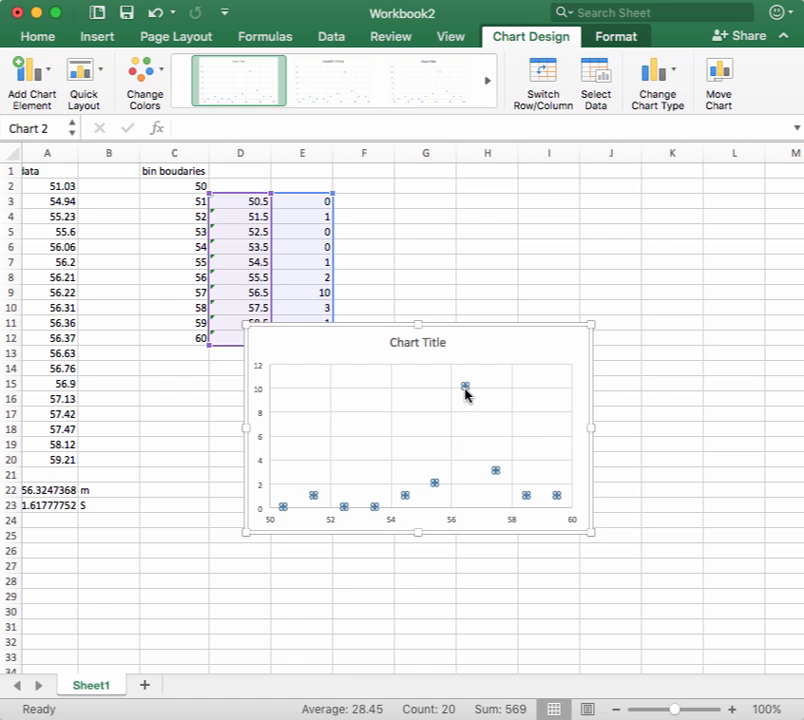
{"action": "left_click", "coordinate": [675, 72]}
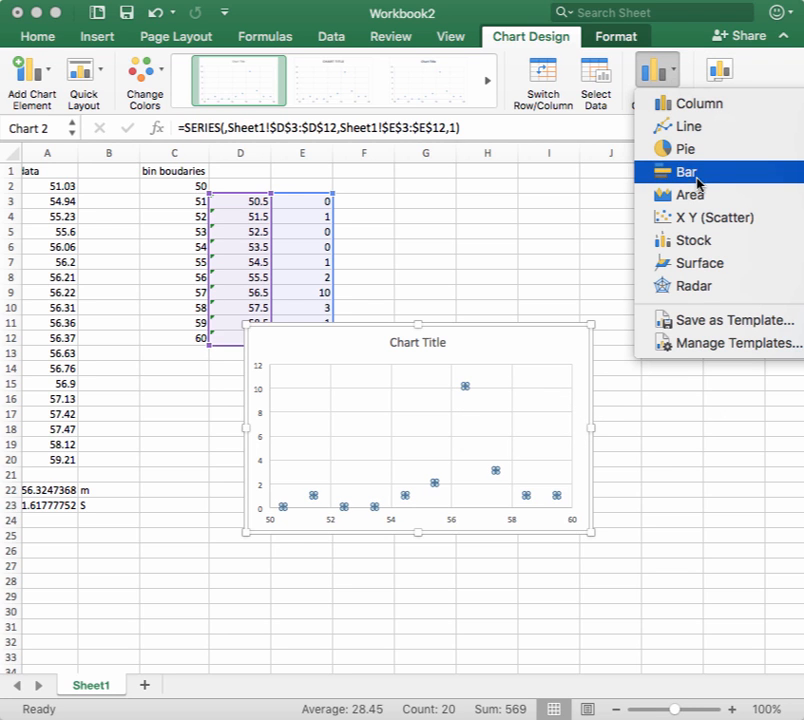
{"action": "left_click", "coordinate": [690, 103]}
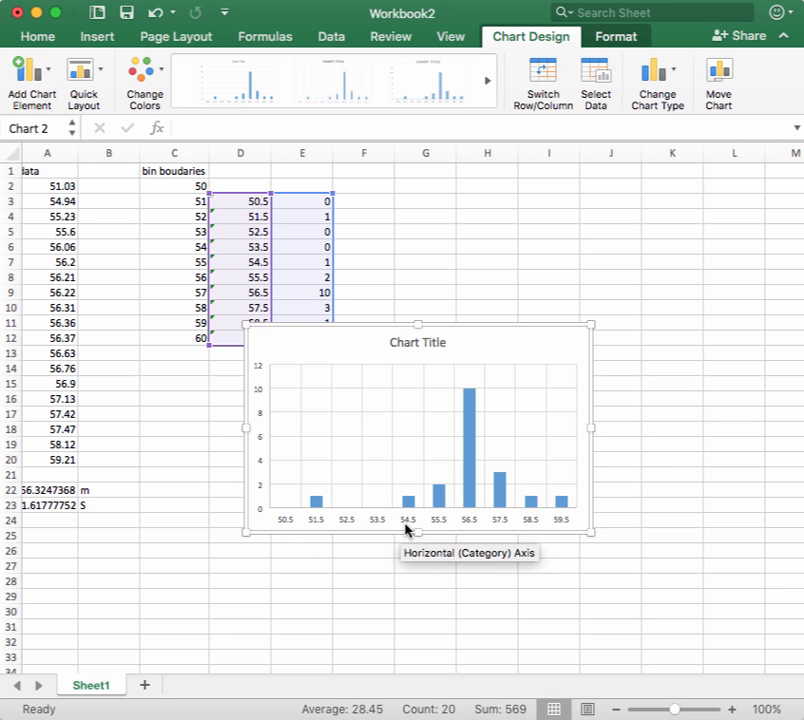
Set the gap width of the chart's column series to 0% so the bars touch
{"action": "right_click", "coordinate": [474, 466]}
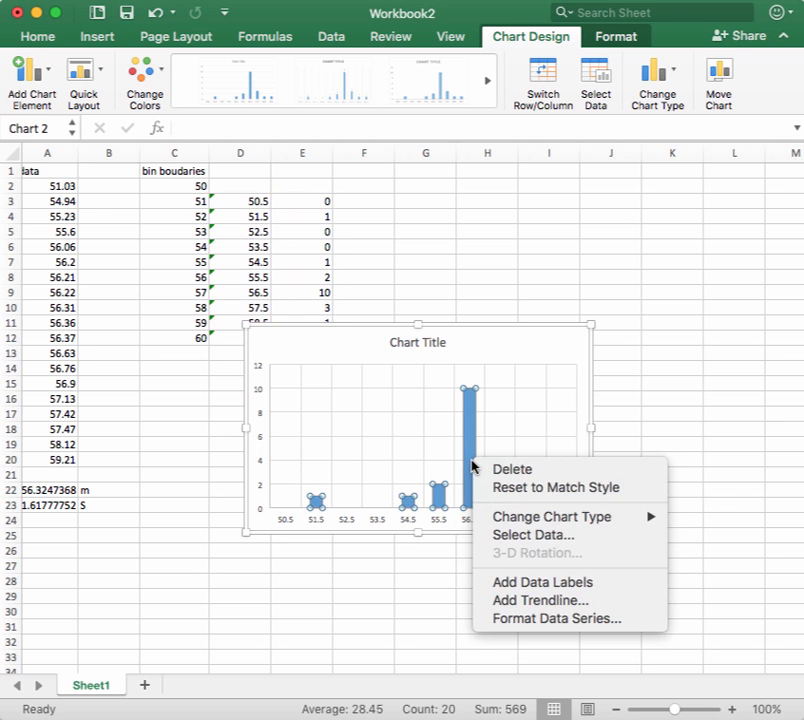
{"action": "left_click", "coordinate": [540, 618]}
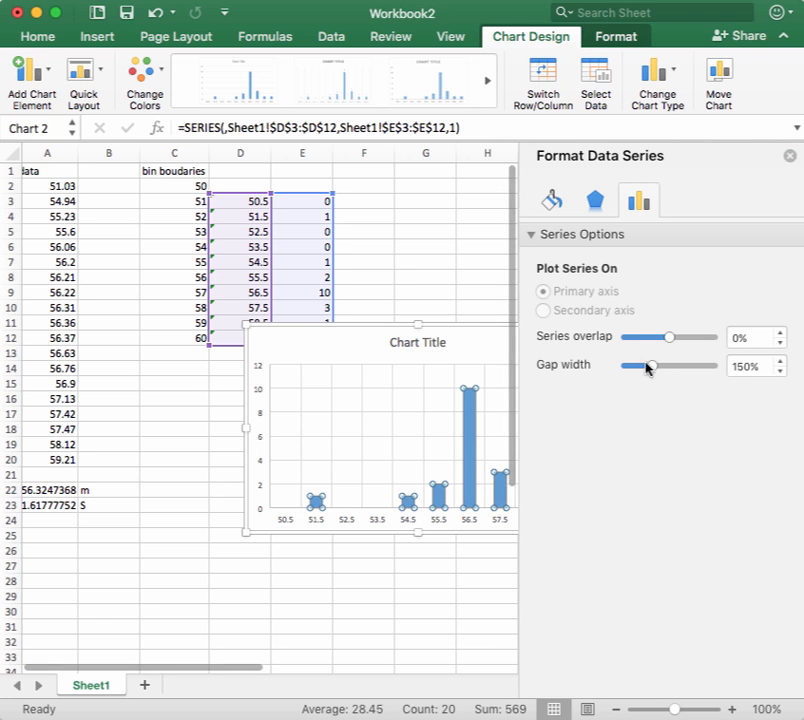
{"action": "left_click_drag", "start_coordinate": [656, 369], "coordinate": [508, 376]}
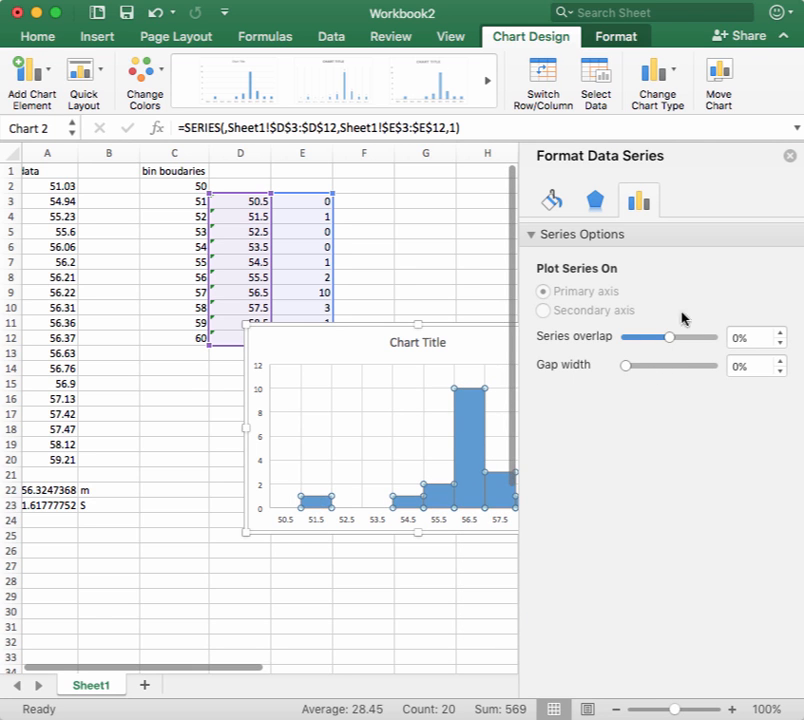
Give the histogram bars a solid line border with a width of 1 pt and close the series formatting
{"action": "left_click", "coordinate": [551, 200]}
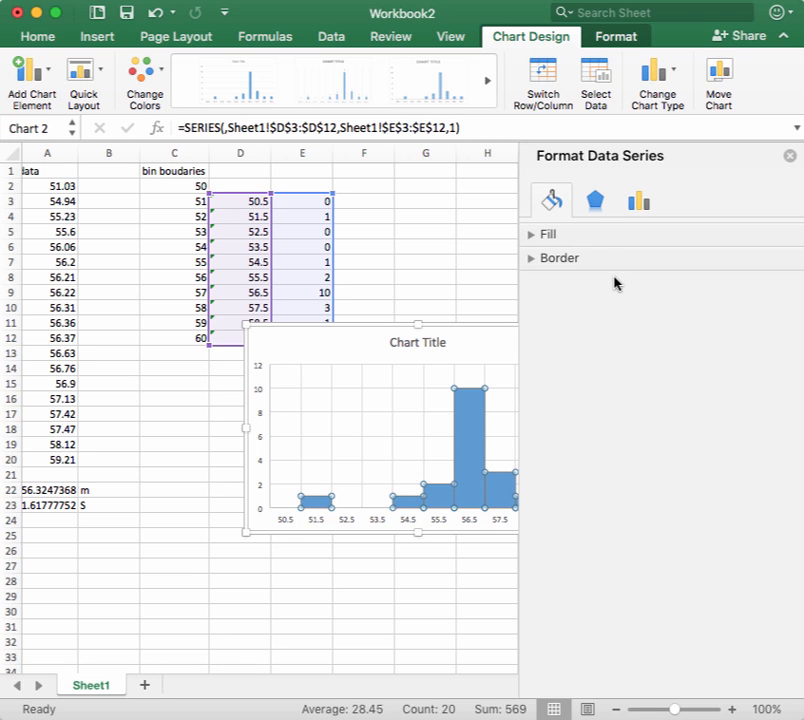
{"action": "left_click", "coordinate": [551, 260]}
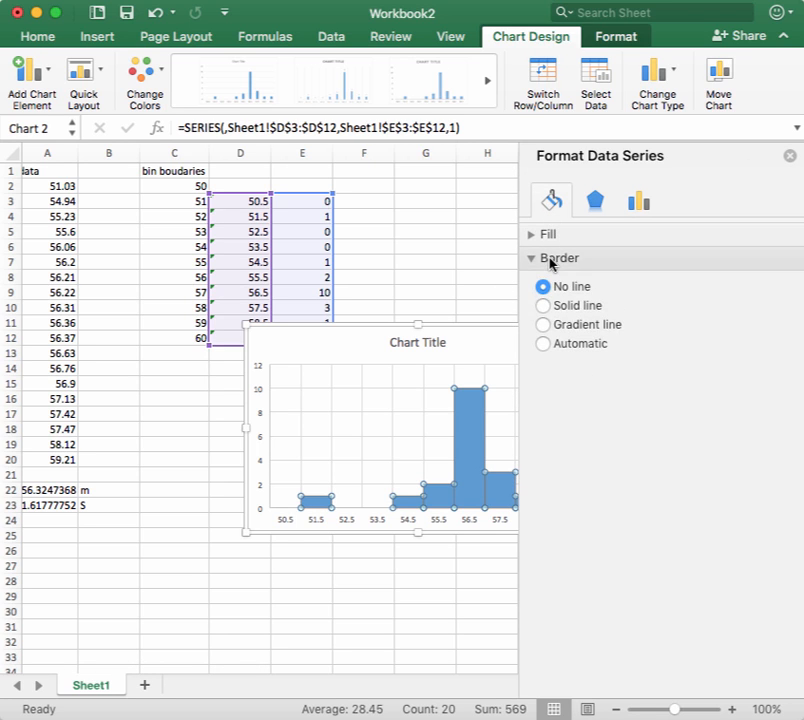
{"action": "left_click", "coordinate": [571, 306]}
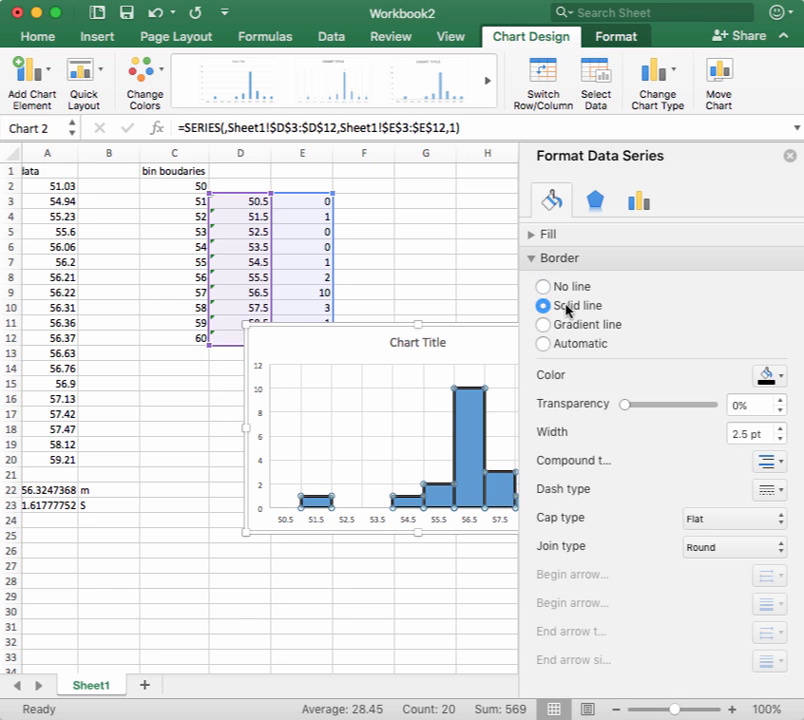
{"action": "left_click", "coordinate": [781, 438]}
{"action": "left_click", "coordinate": [781, 438]}
{"action": "left_click", "coordinate": [781, 438]}
{"action": "left_click", "coordinate": [781, 438]}
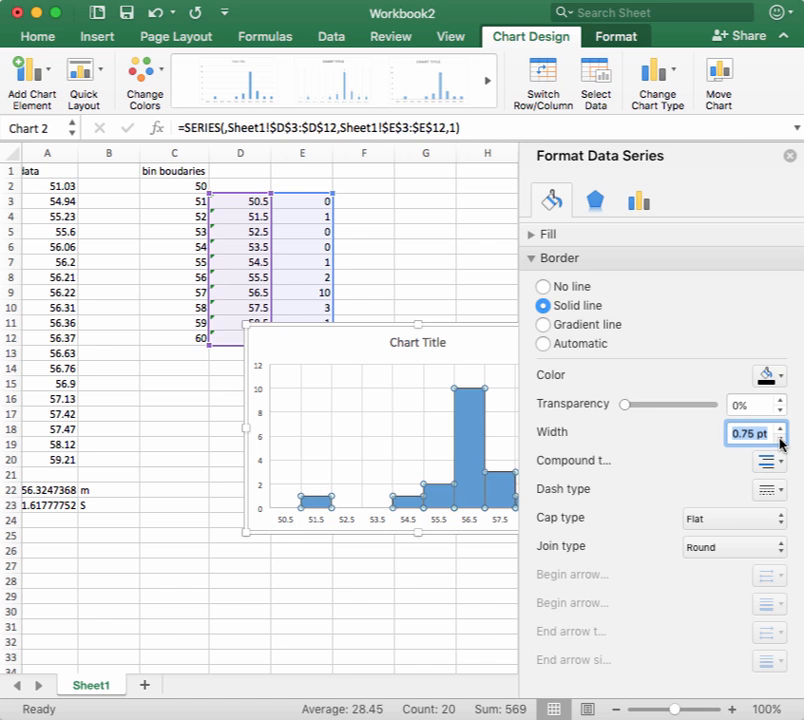
{"action": "left_click", "coordinate": [781, 430]}
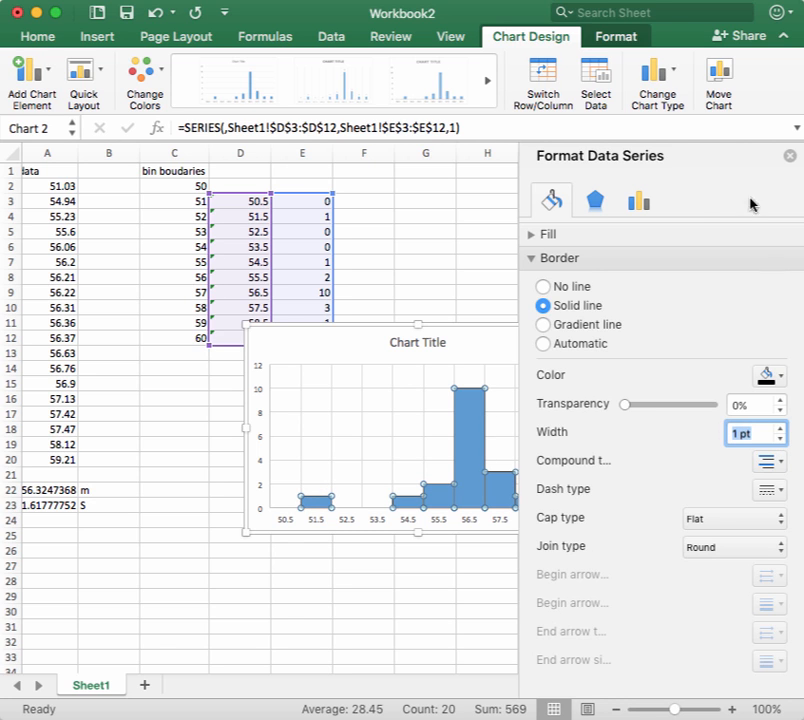
{"action": "left_click", "coordinate": [790, 156]}
{"action": "left_click", "coordinate": [578, 580]}
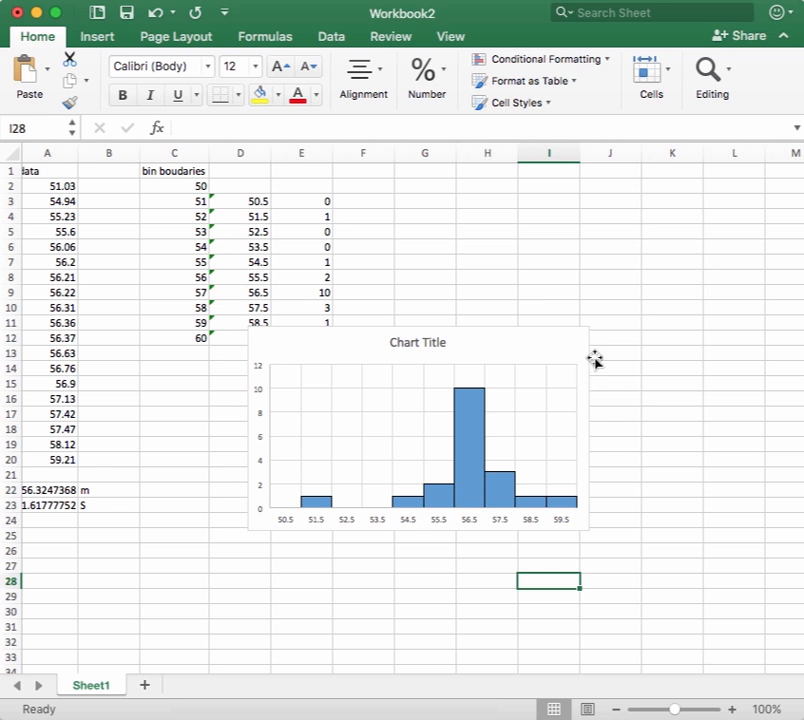
{"action": "left_click", "coordinate": [552, 332]}
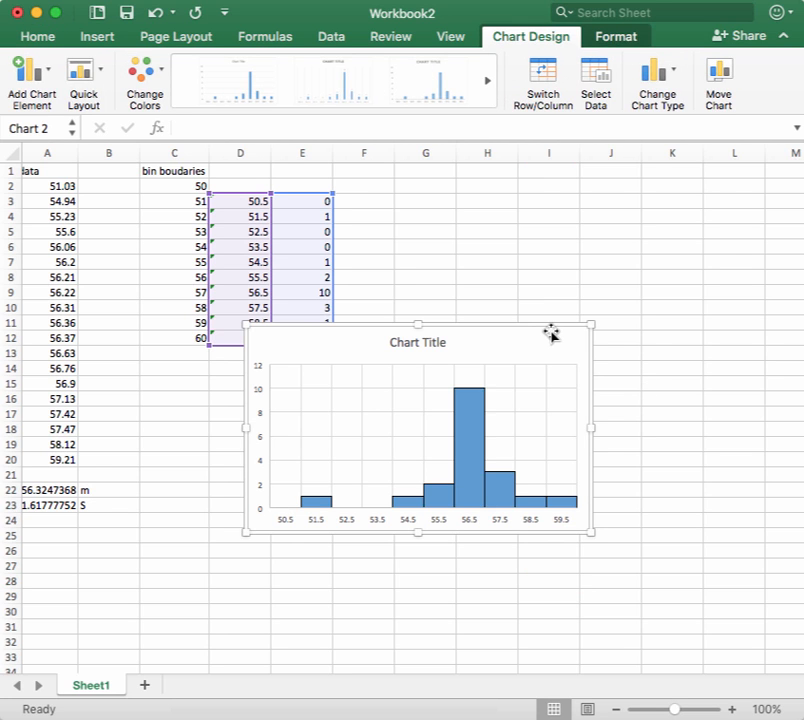